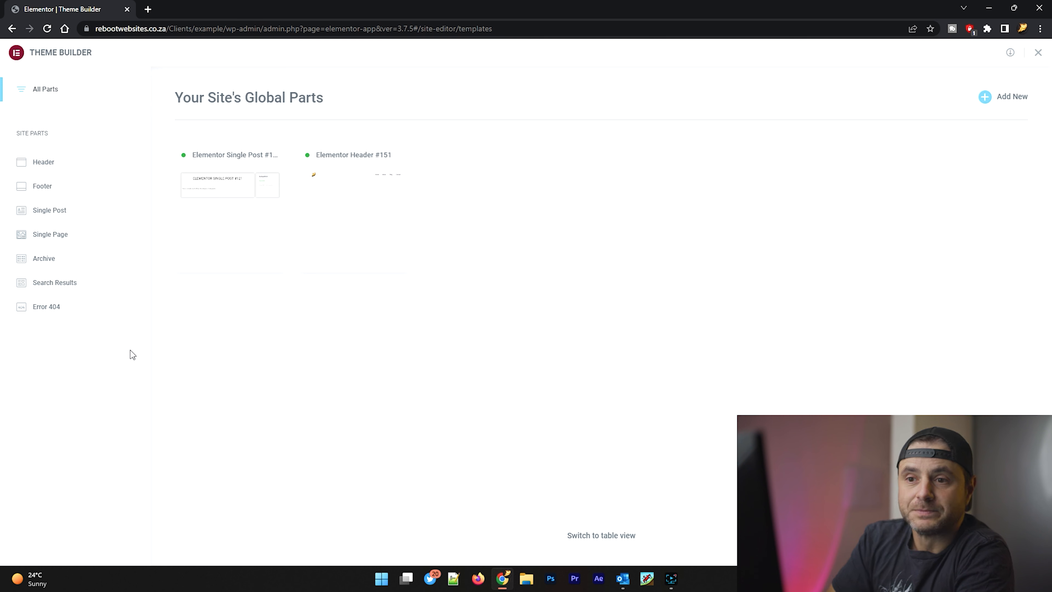
Step: Create a new footer template, browse the ready-made footer blocks and close the library without inserting one
click(42, 186)
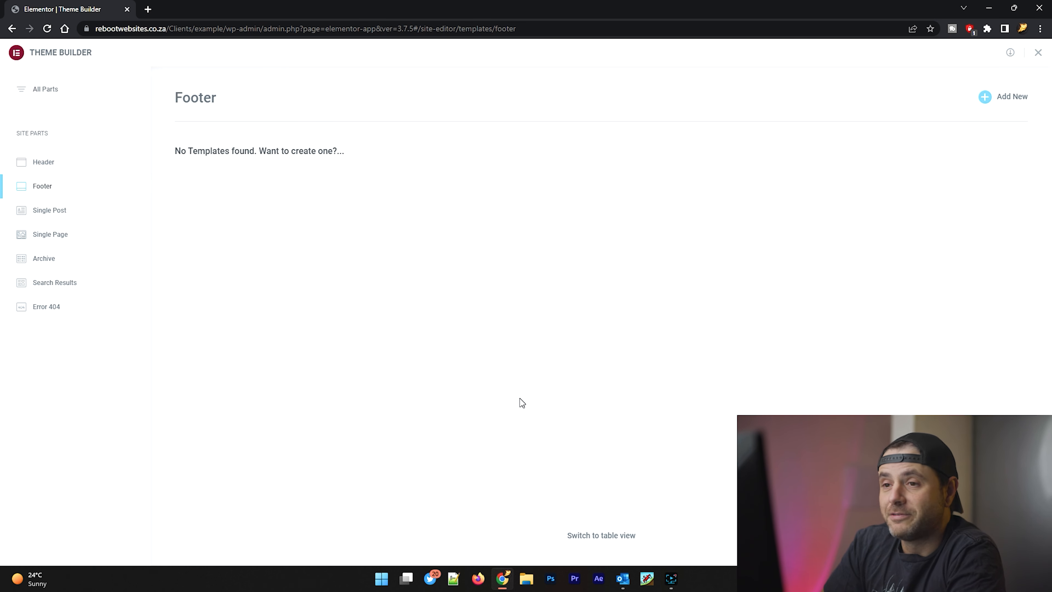
click(1005, 101)
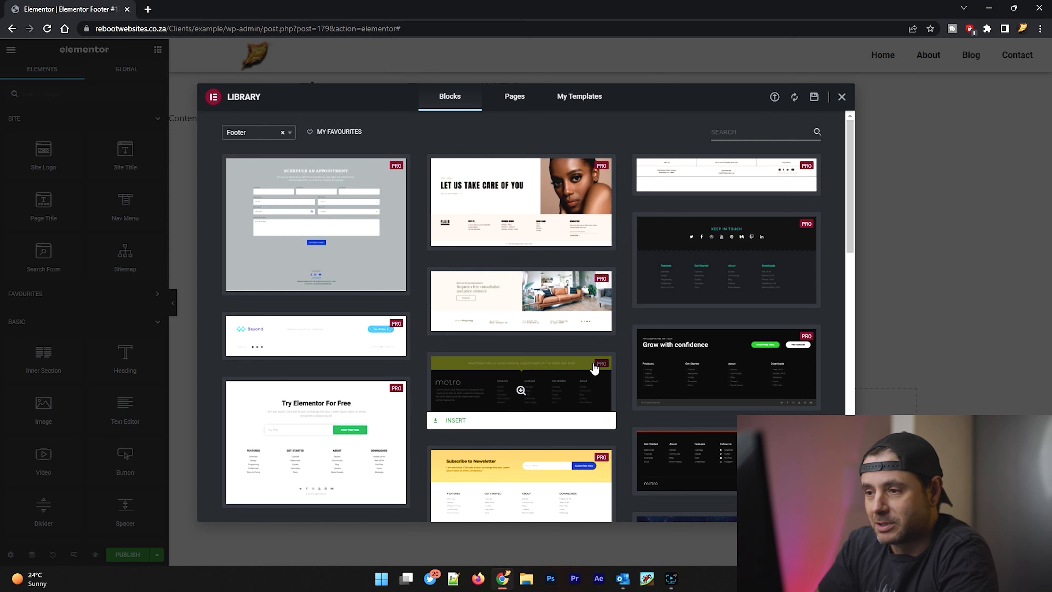
scroll(617, 358, down, 7)
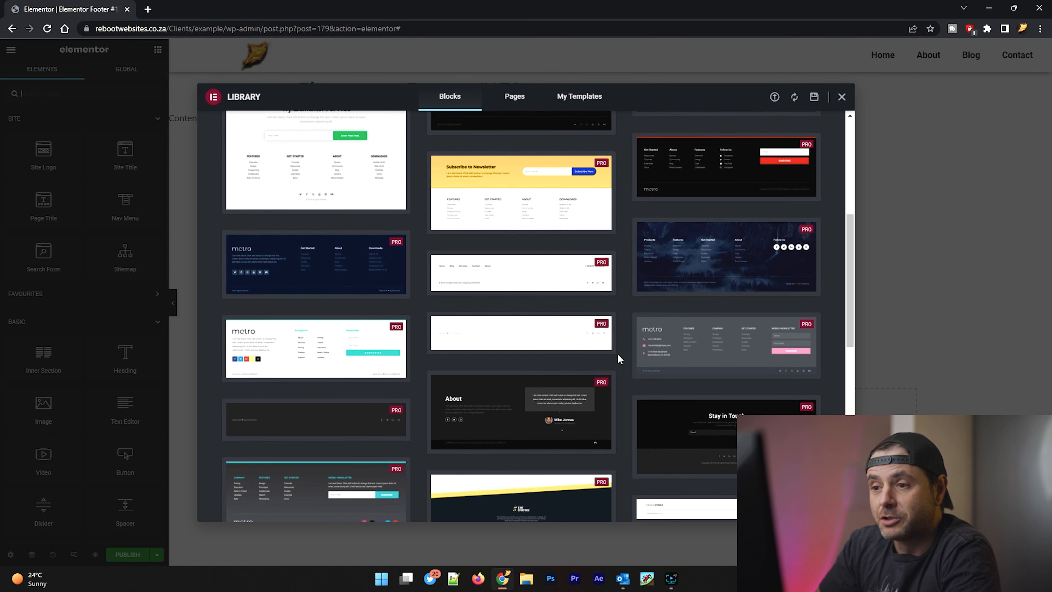
scroll(619, 359, down, 10)
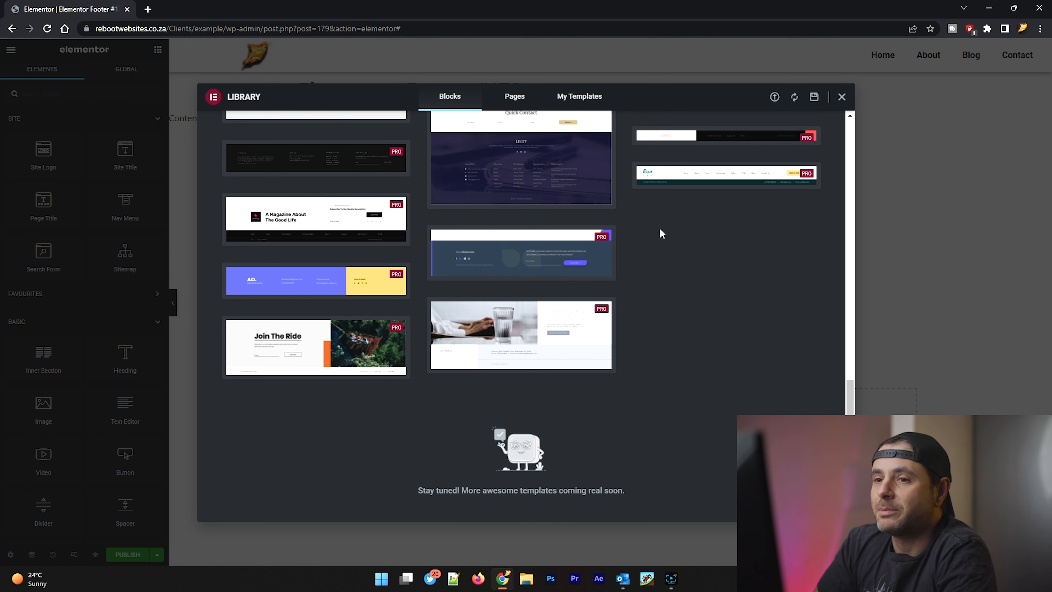
click(842, 98)
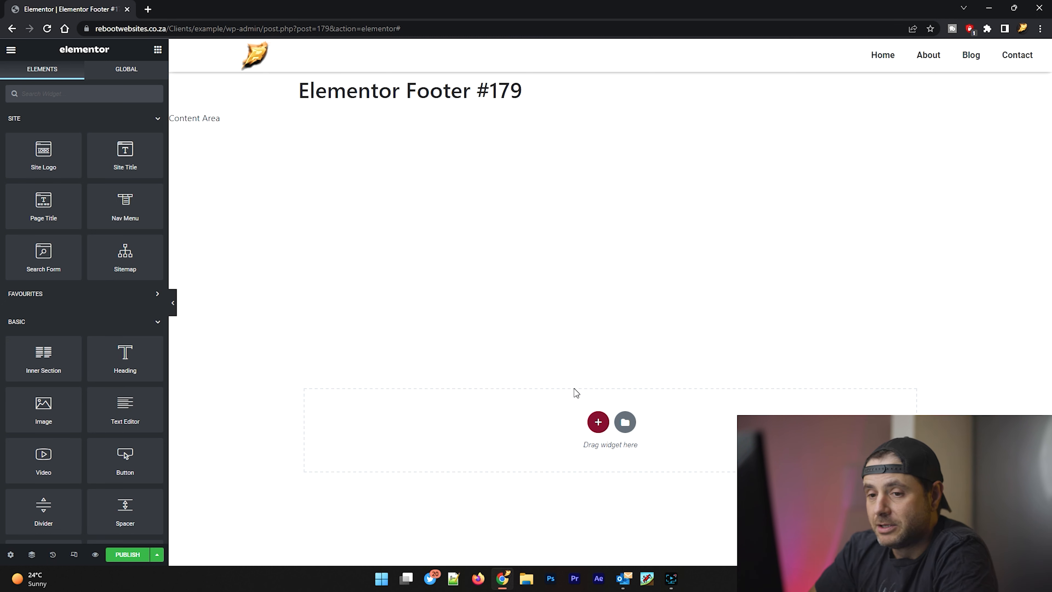
Step: Add a single-column section to the footer and place a Heading widget inside it
click(598, 422)
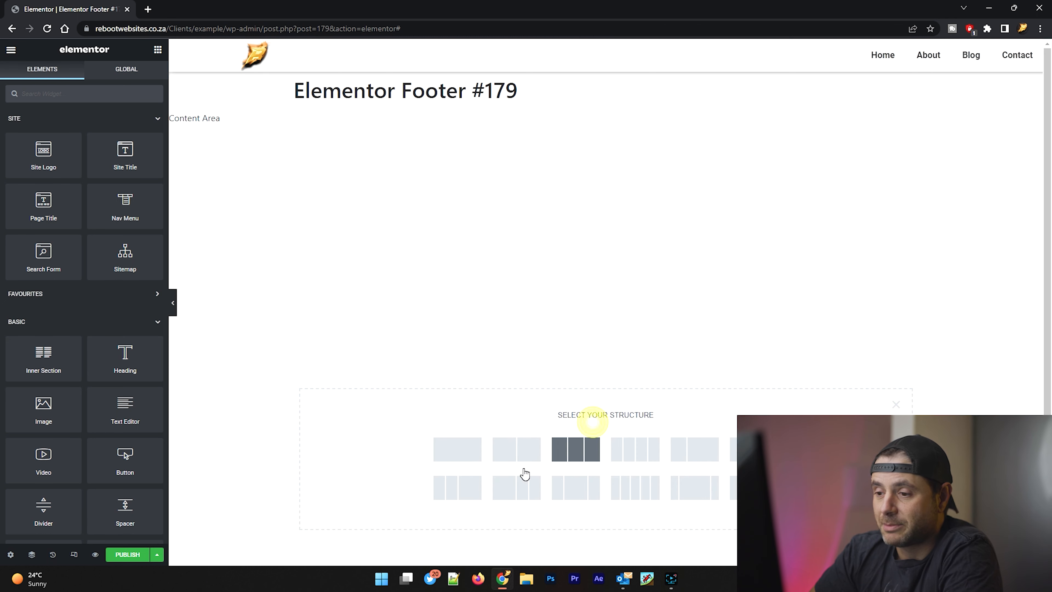
click(458, 461)
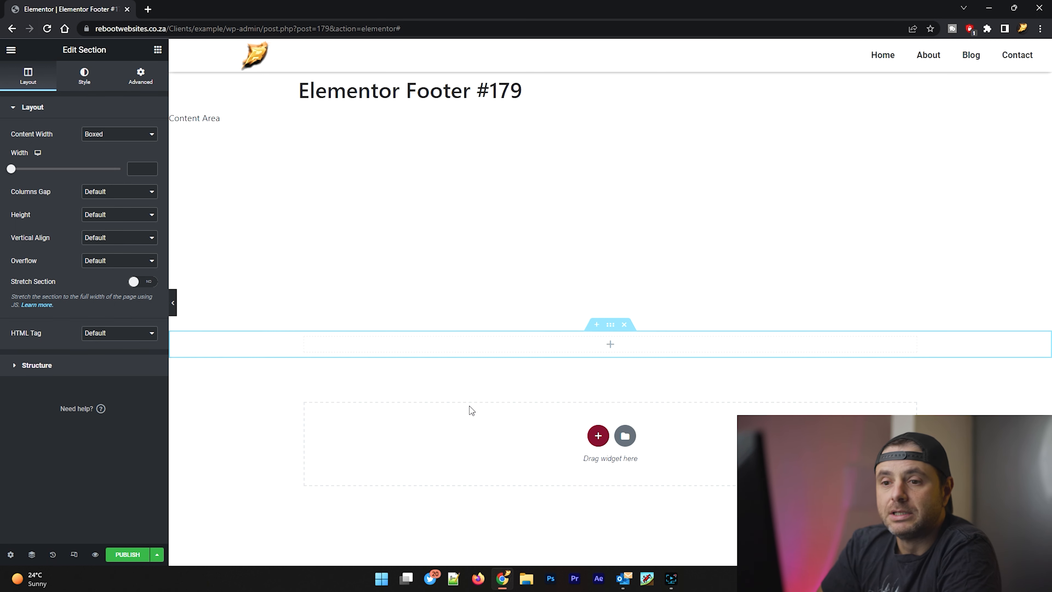
click(158, 50)
drag(121, 355, 599, 345)
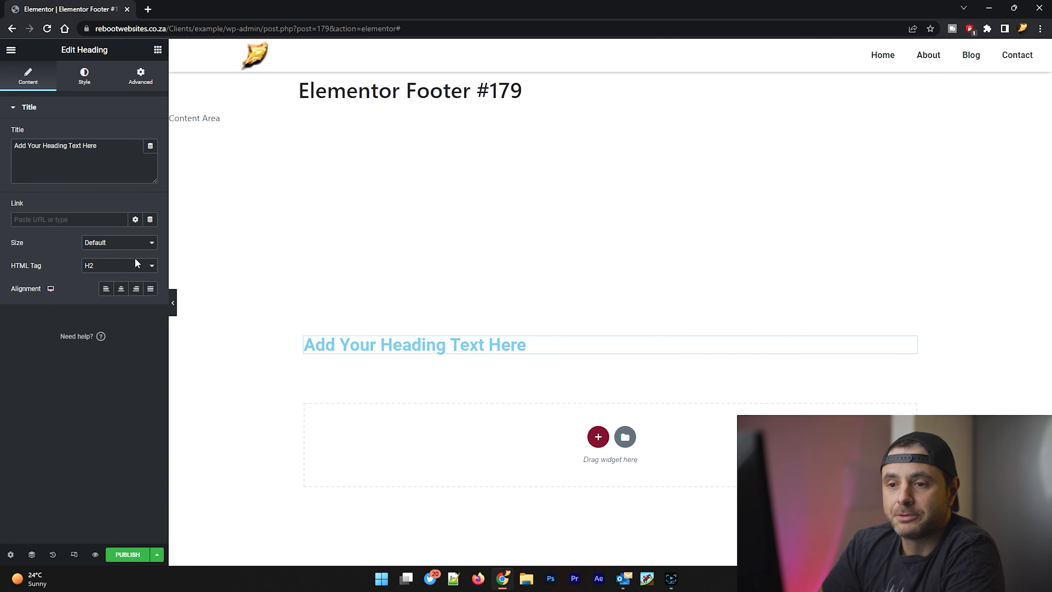
Step: Centre the heading and set its title to "Keep In Touch"
click(119, 289)
triple_click(106, 146)
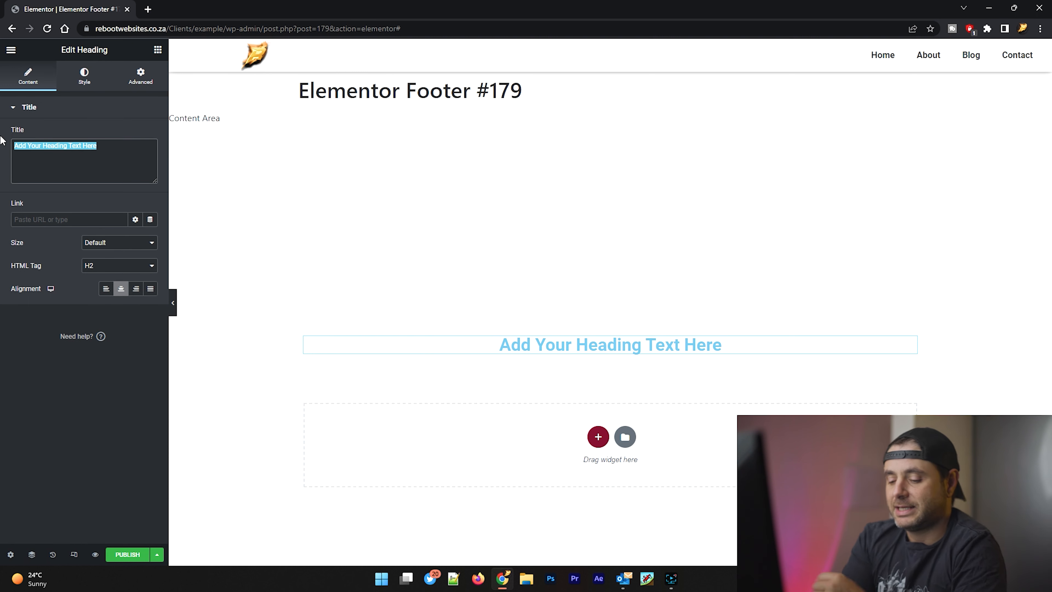
text(Keep)
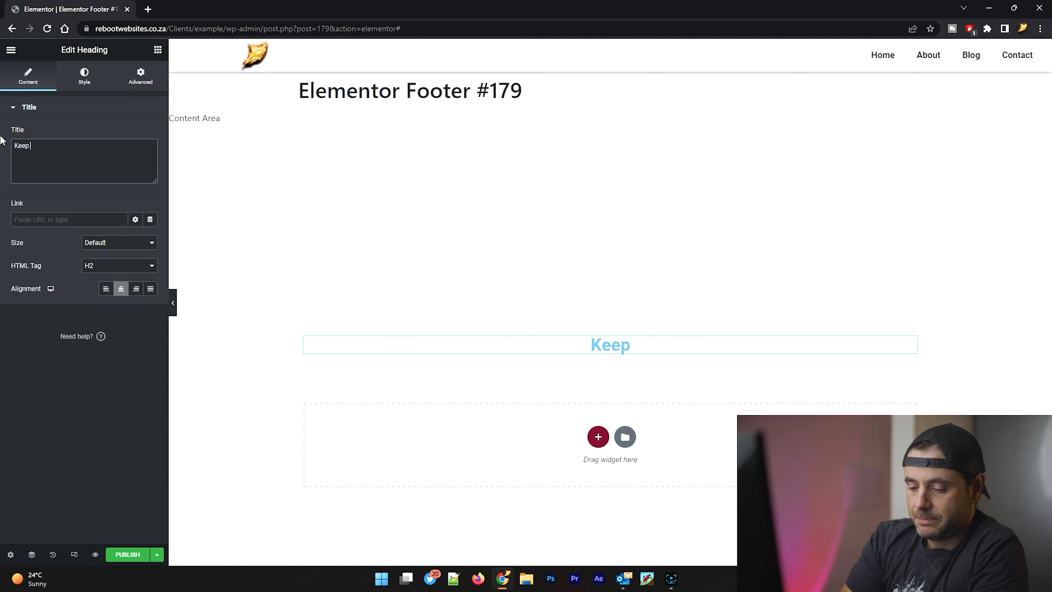
text( In Touch)
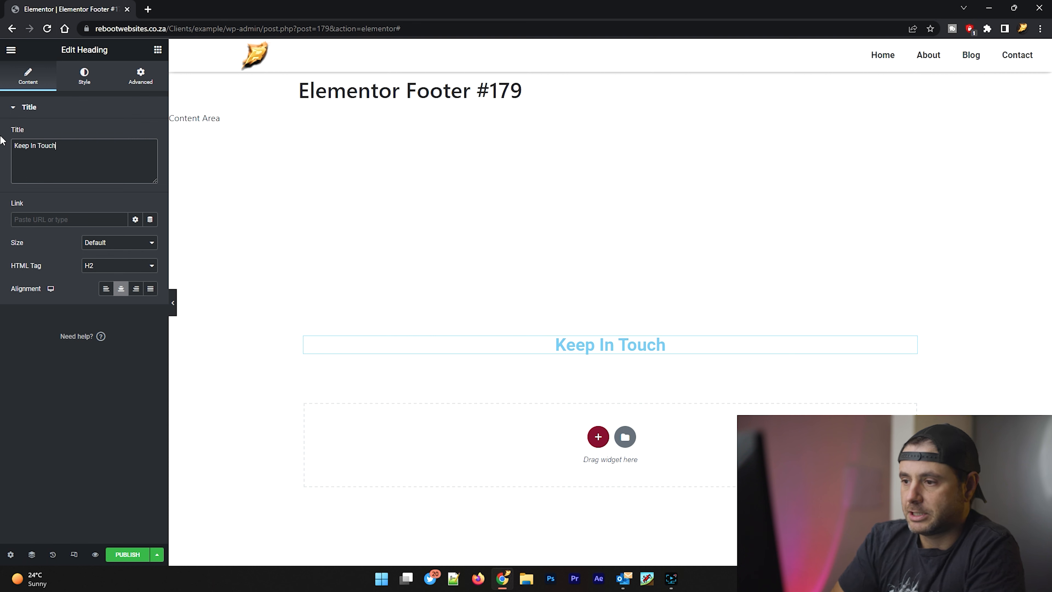
Step: Change the heading's text colour to near-black
click(83, 83)
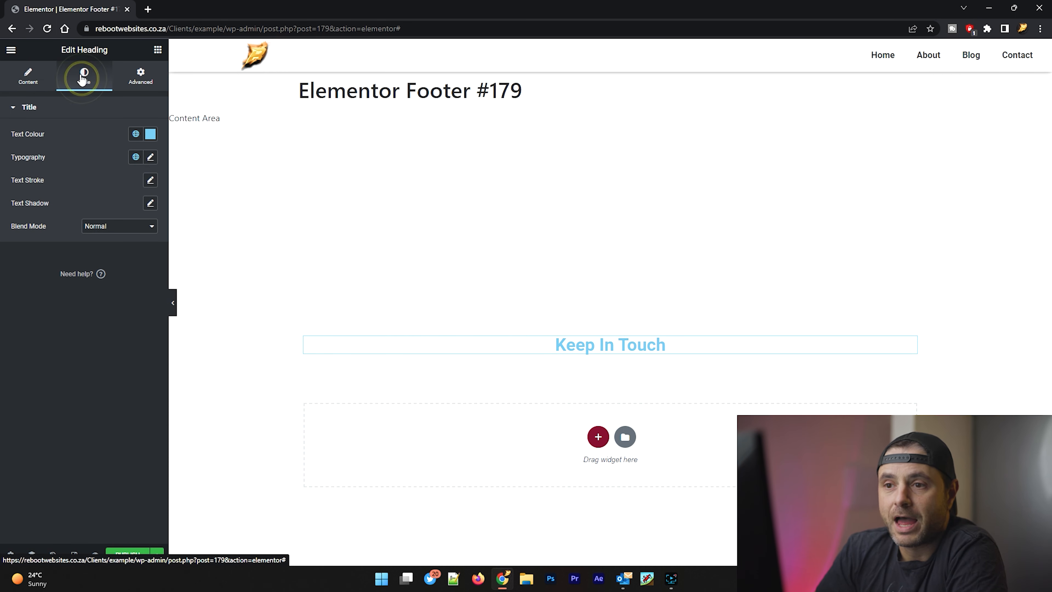
click(151, 135)
drag(107, 217, 16, 269)
click(78, 115)
click(56, 104)
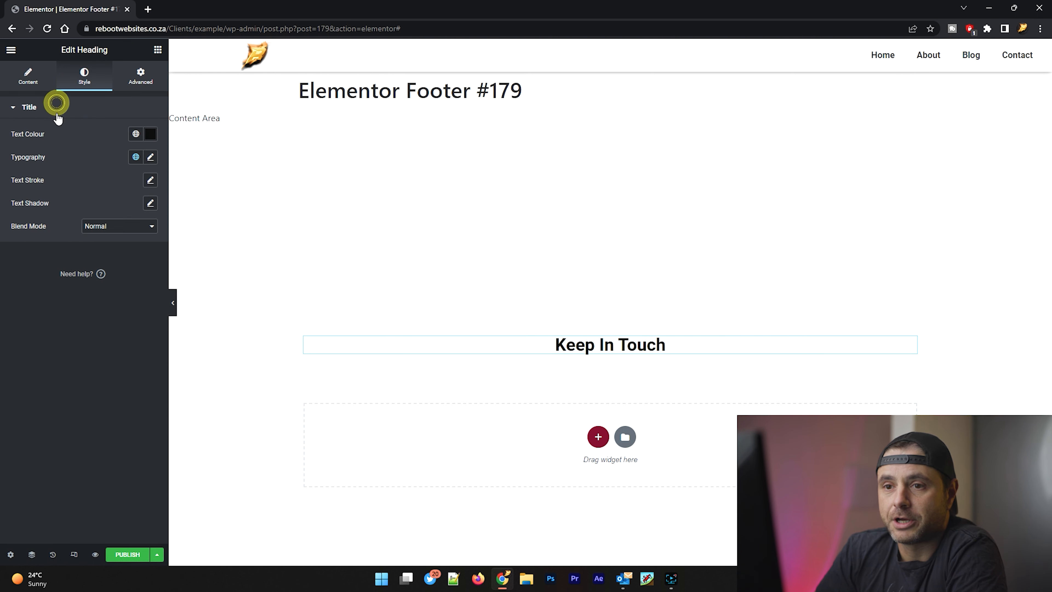
Step: Set the heading's typography to the Lato font, weight 400, with Uppercase transform
click(151, 157)
click(107, 207)
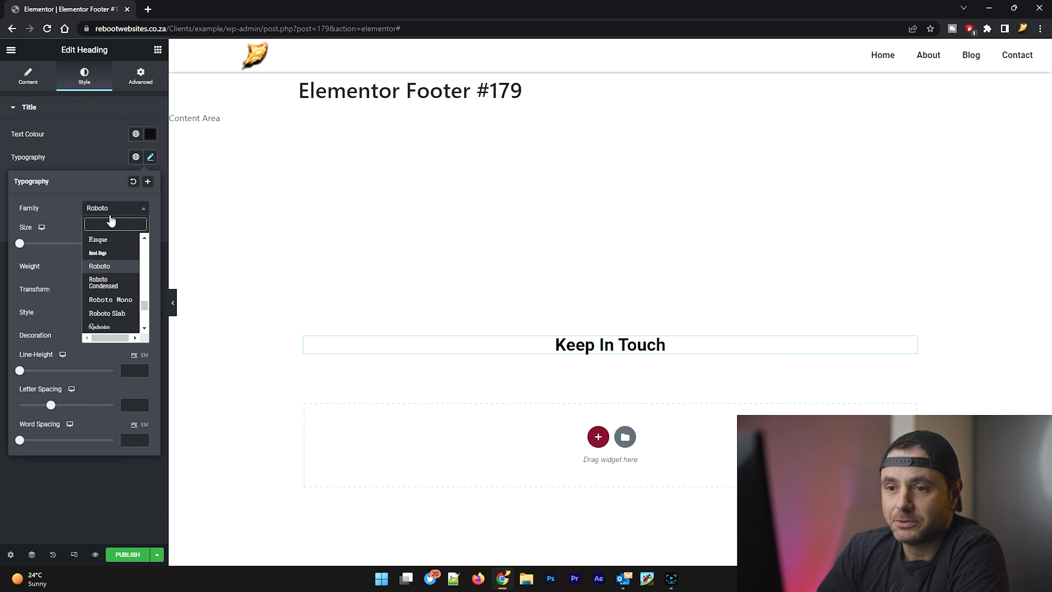
click(110, 219)
text(lato)
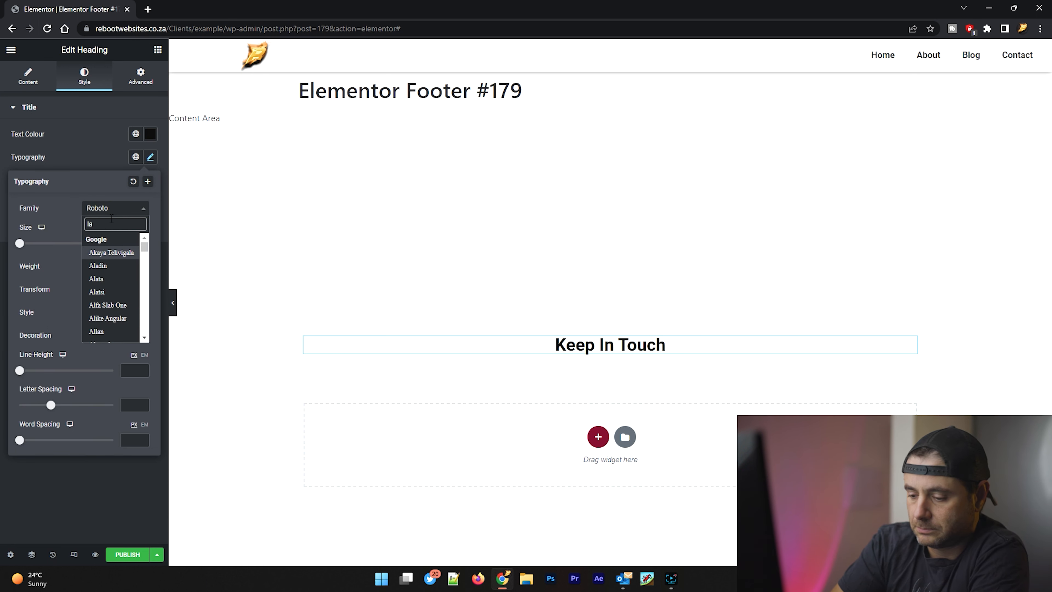
click(117, 252)
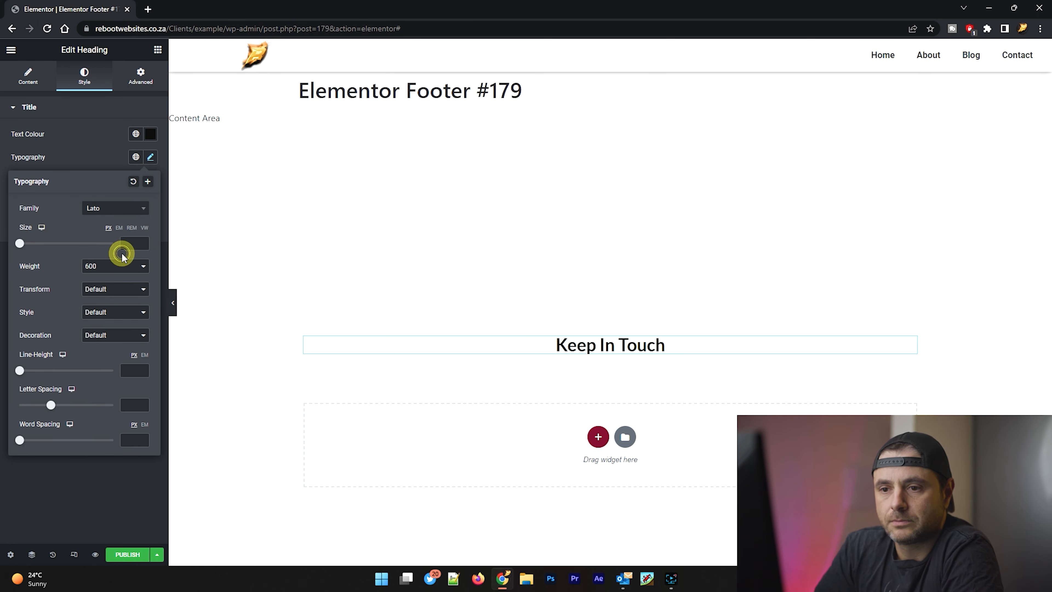
click(109, 266)
click(90, 302)
click(95, 289)
click(91, 310)
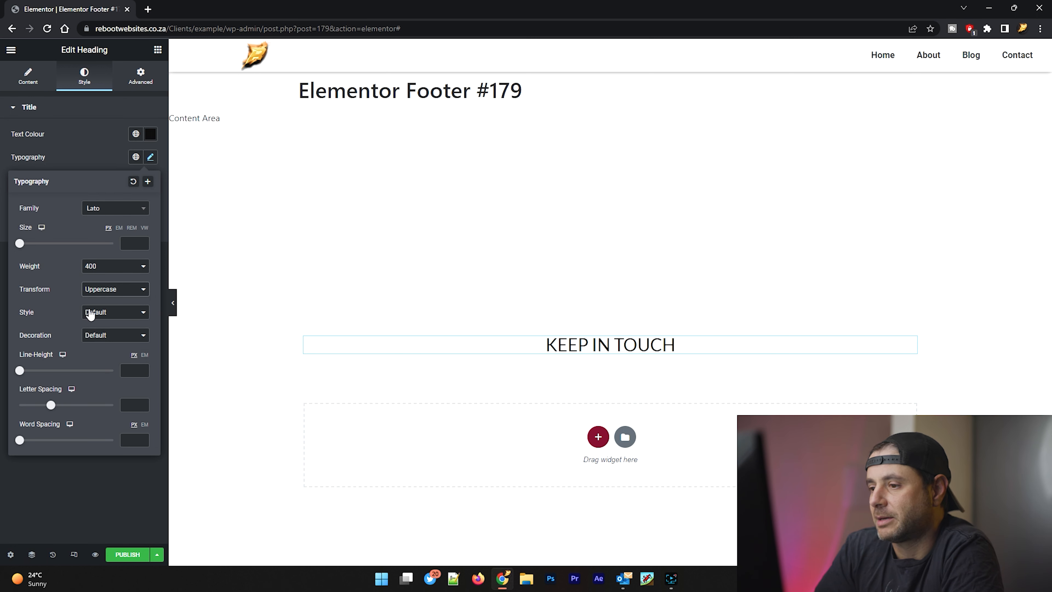
click(80, 128)
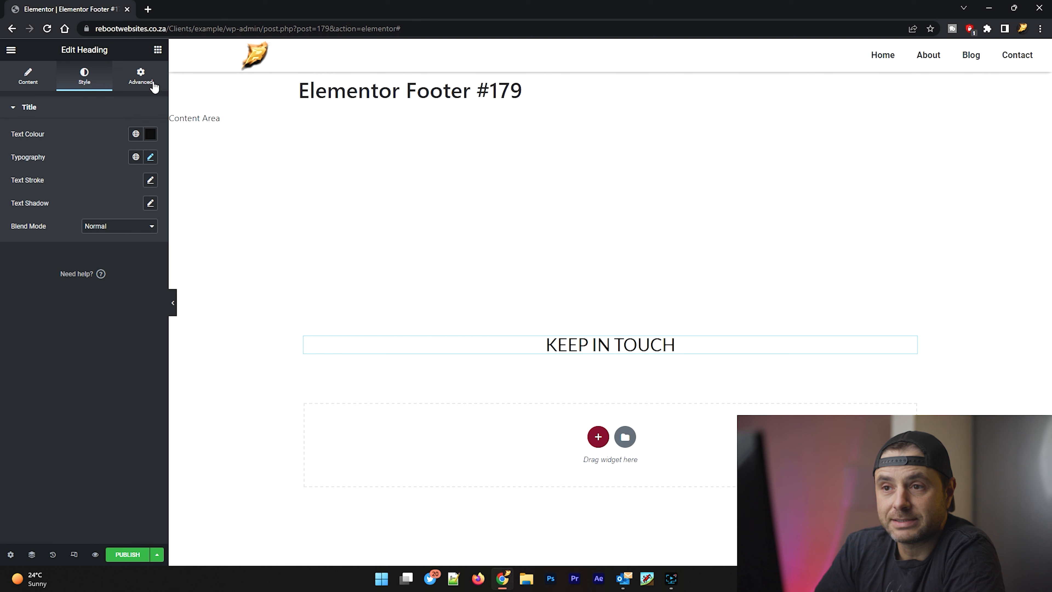
Step: Find the Social Icons widget and place it directly below the "Keep In Touch" heading
click(157, 52)
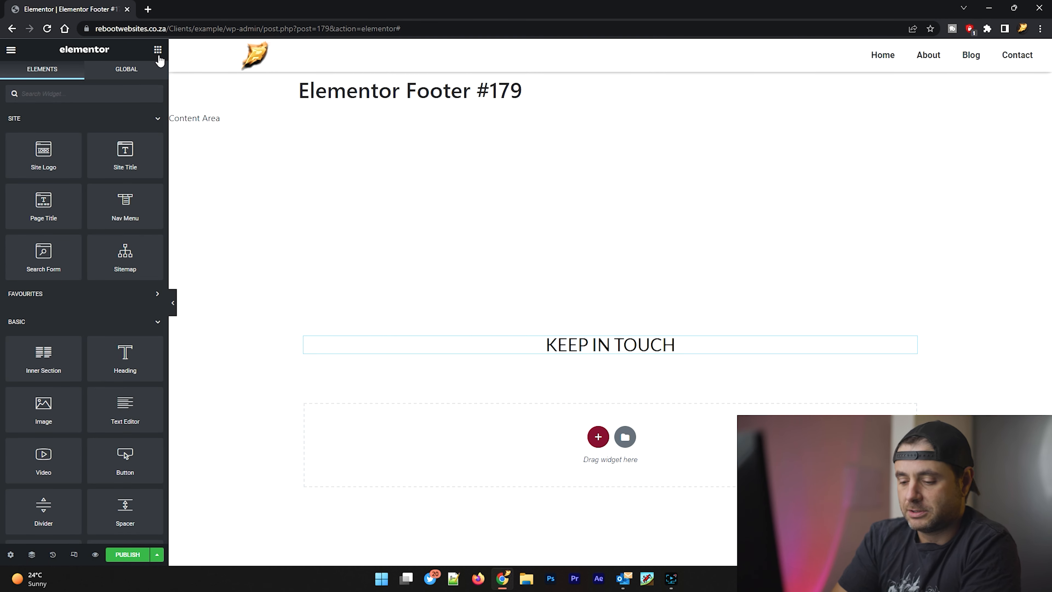
text(soci)
drag(38, 128, 667, 357)
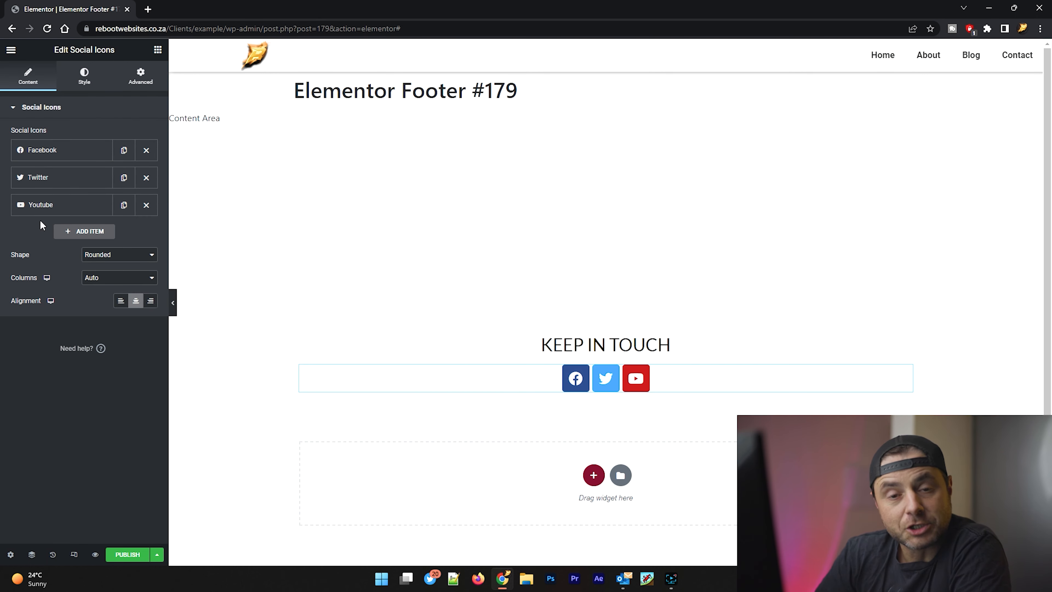
Step: Add a LinkedIn item to the social icons, paste the profile URL as its link and make it open in a new window
click(93, 231)
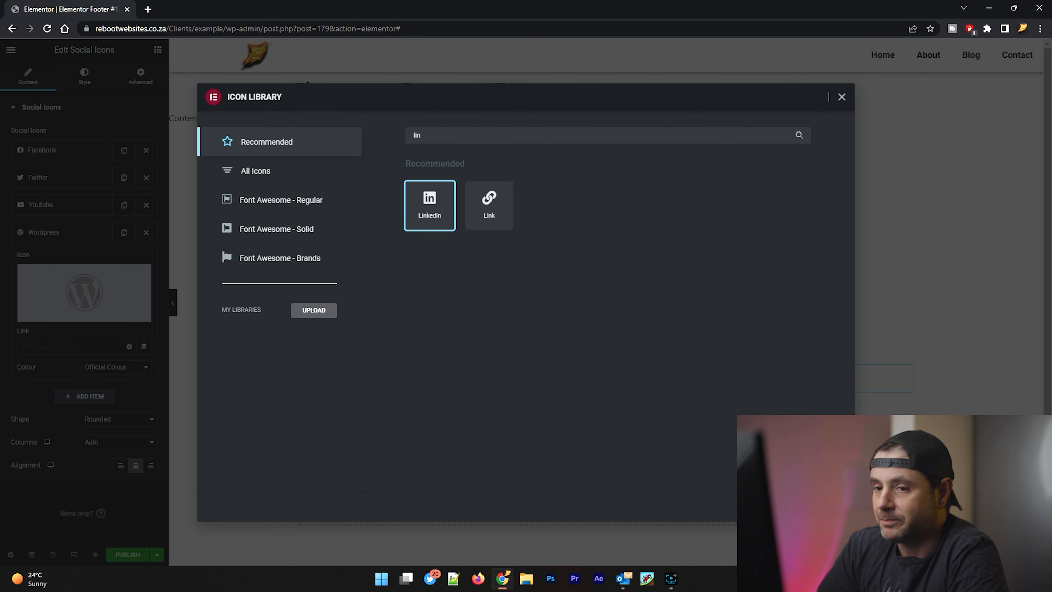
click(821, 507)
click(48, 346)
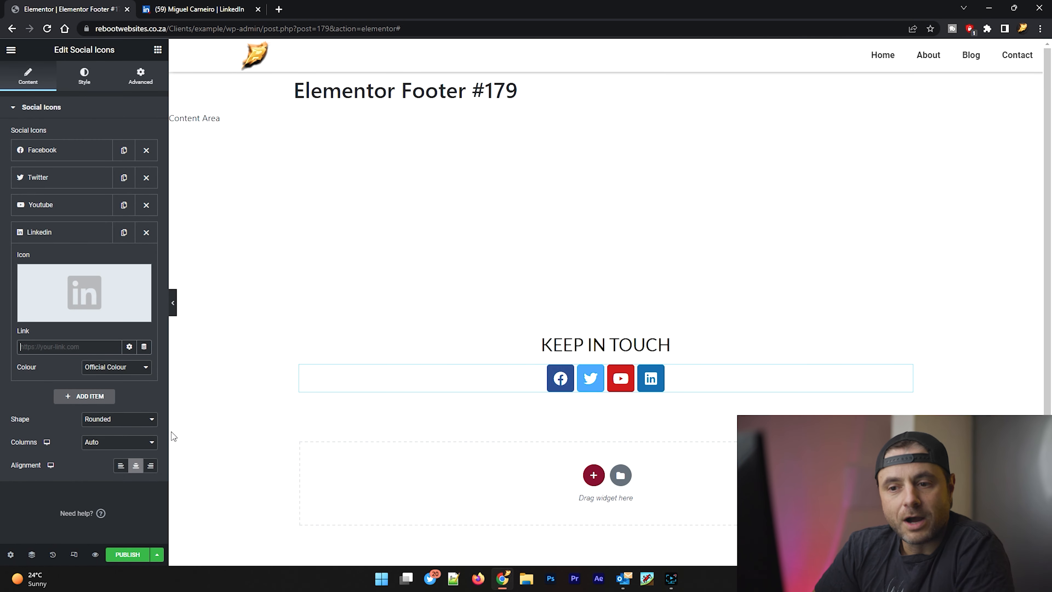
text(https://www.linkedin.com/in/miguel-carneiro-0a8616a2)
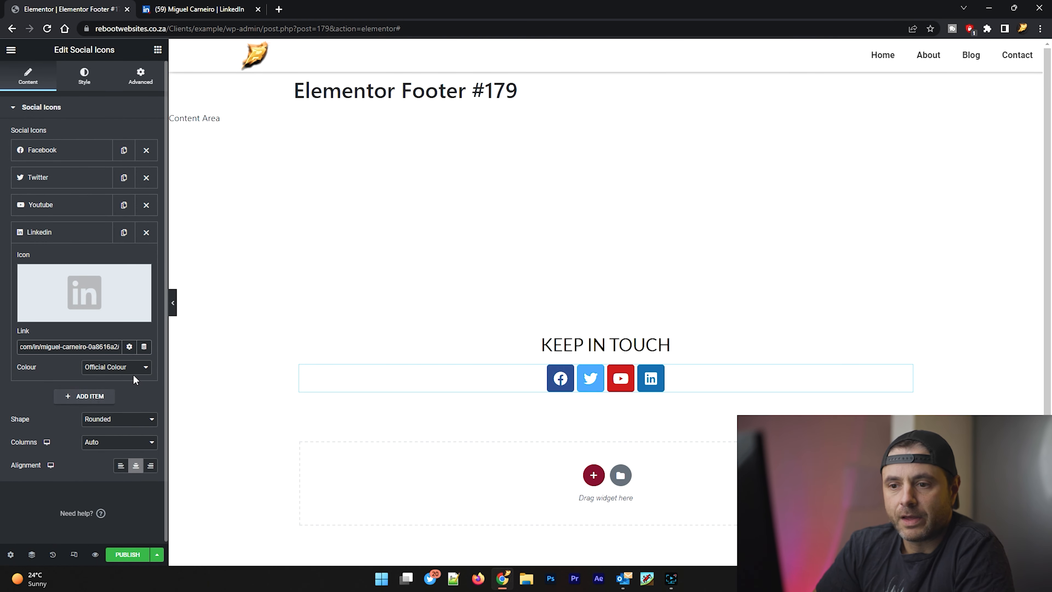
click(130, 347)
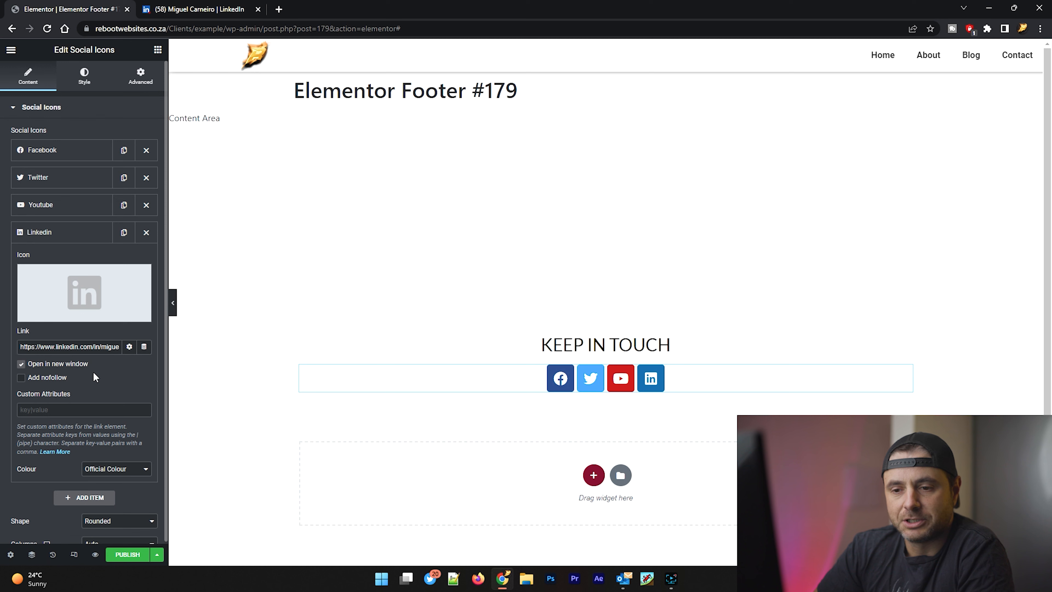
scroll(95, 379, down, 2)
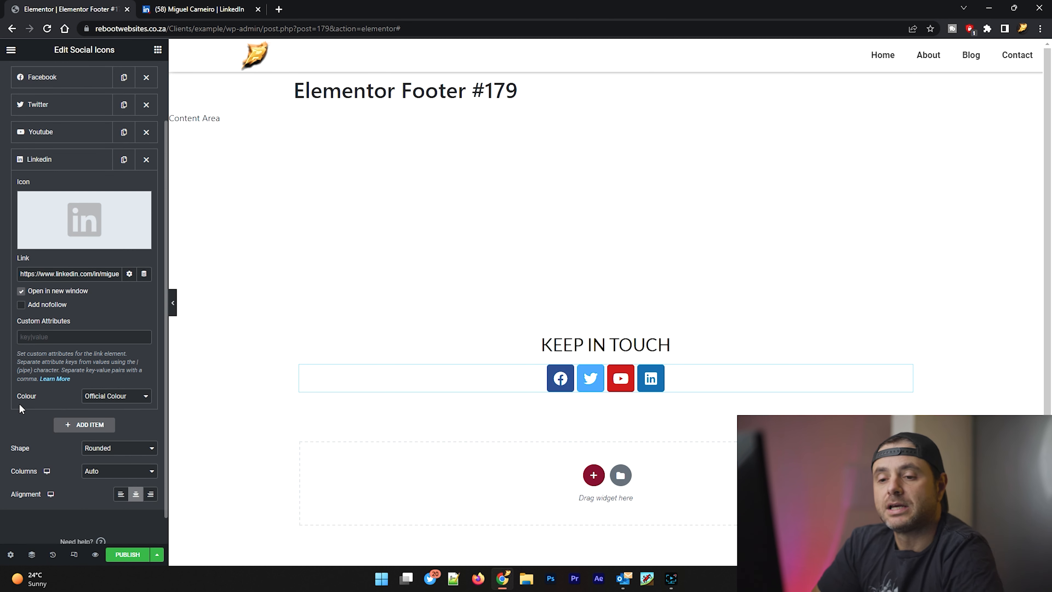
click(104, 396)
click(103, 415)
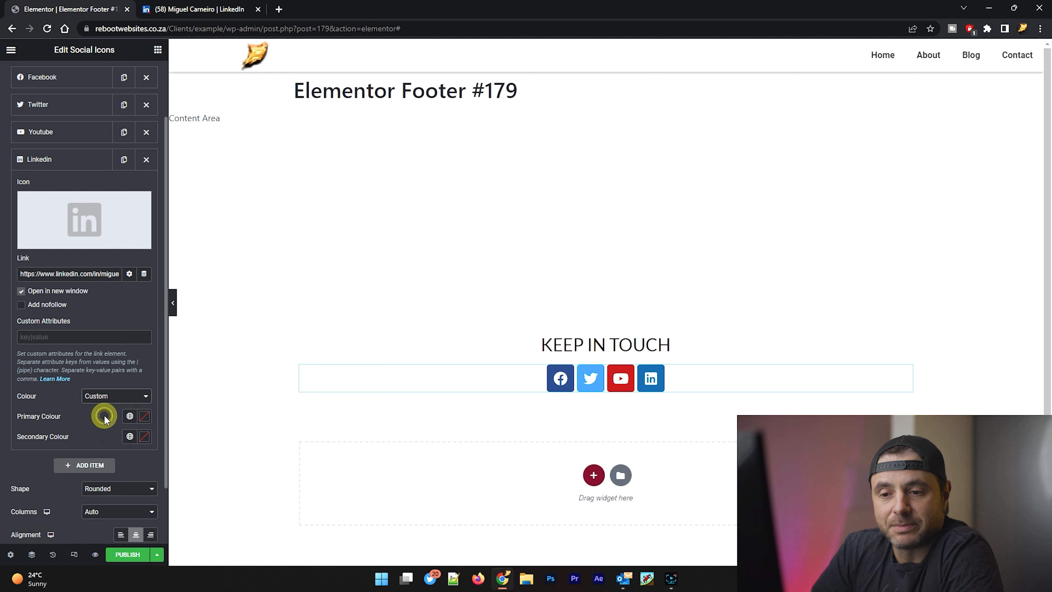
click(96, 397)
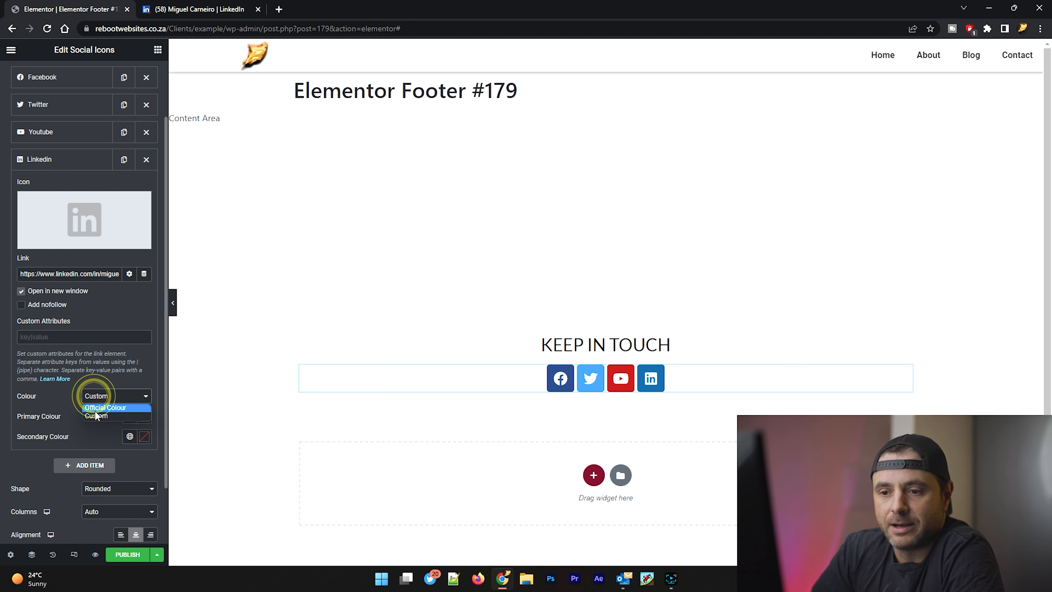
click(95, 409)
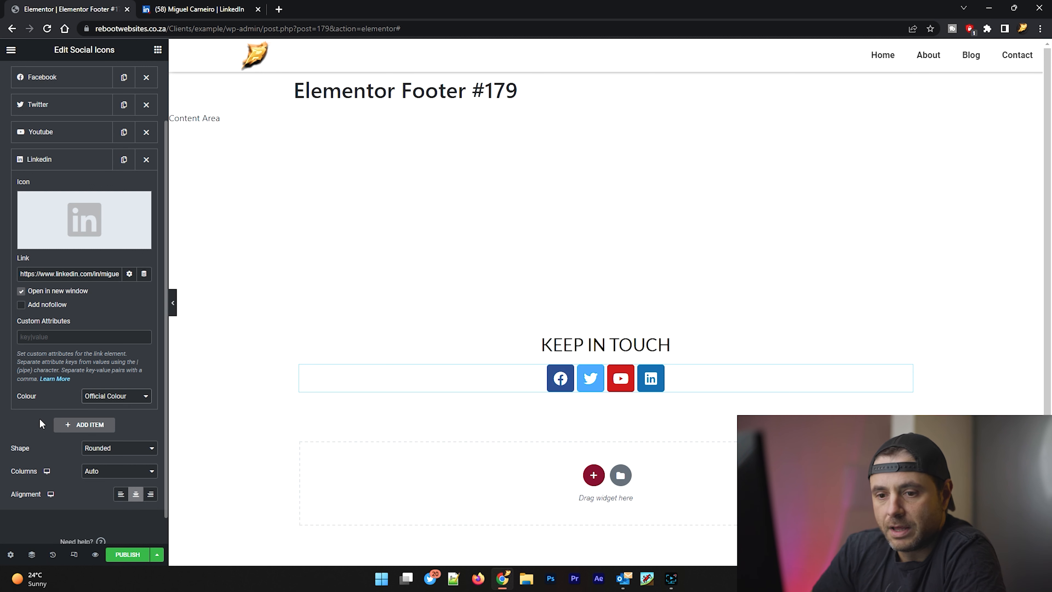
Step: Set the shape of the social icons to Circle
click(95, 448)
click(98, 480)
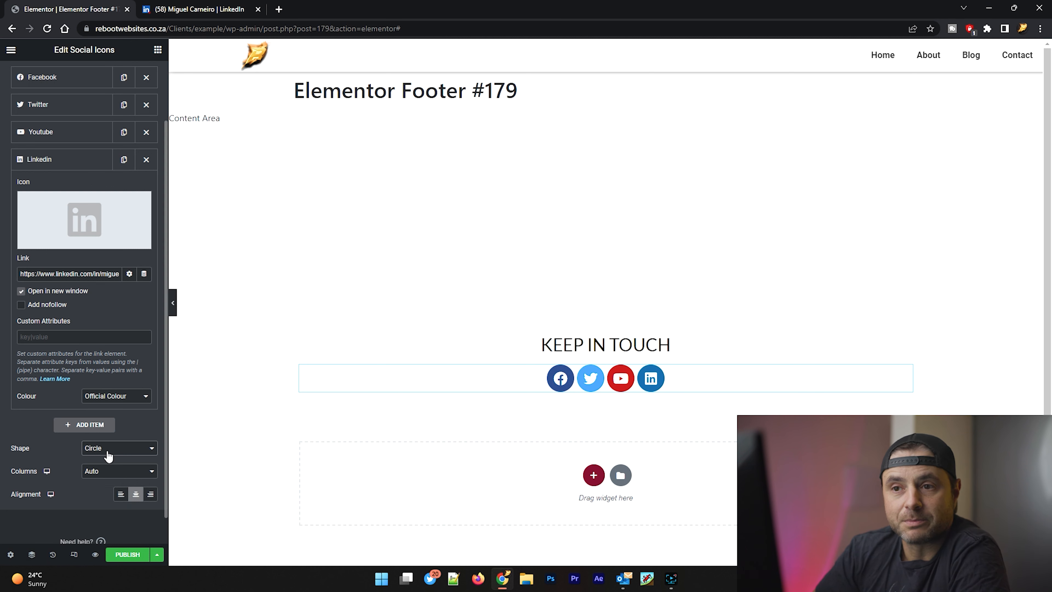
Step: Look through the Facebook, Twitter and Youtube items and remove the Twitter item from the social icons
scroll(66, 452, up, 2)
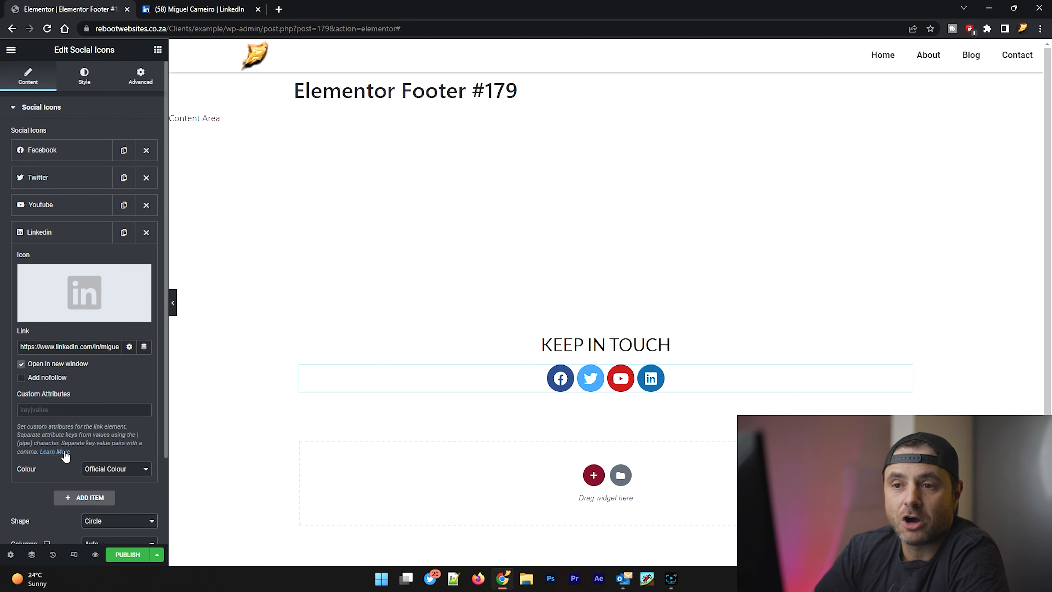
click(60, 154)
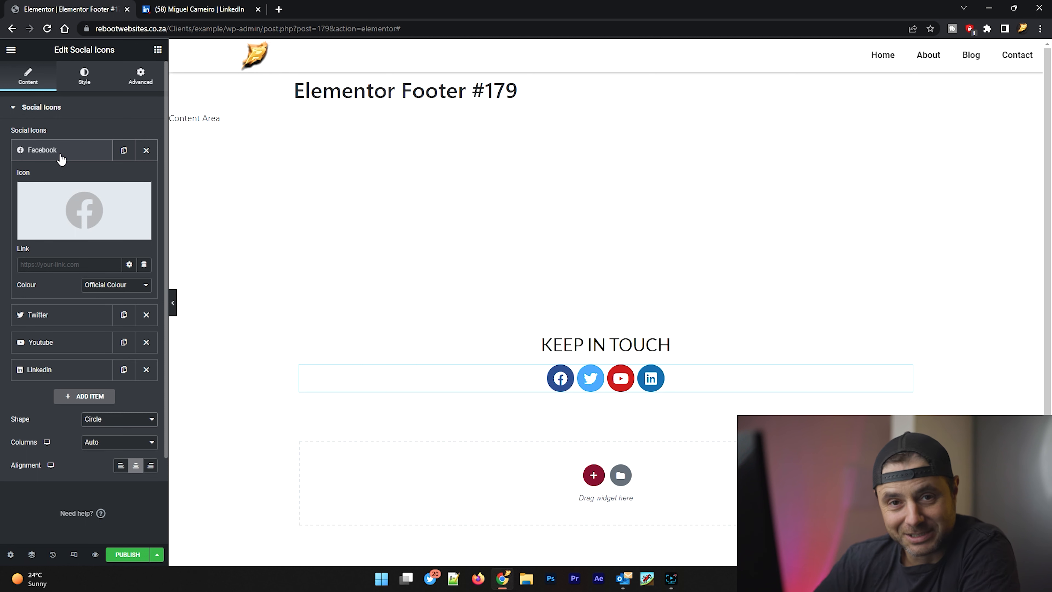
click(86, 314)
click(80, 343)
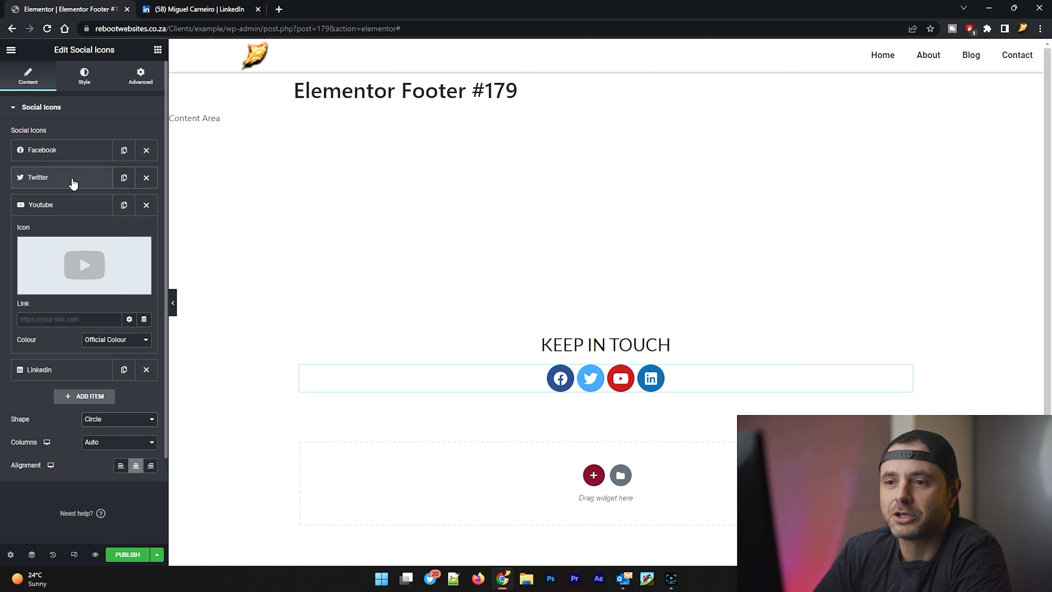
click(146, 178)
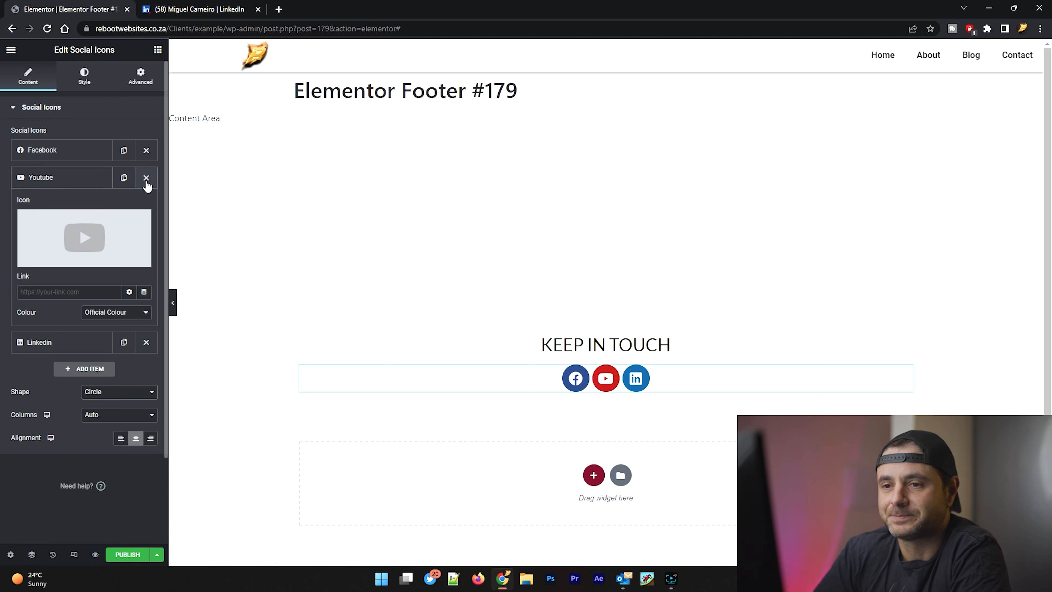
click(91, 178)
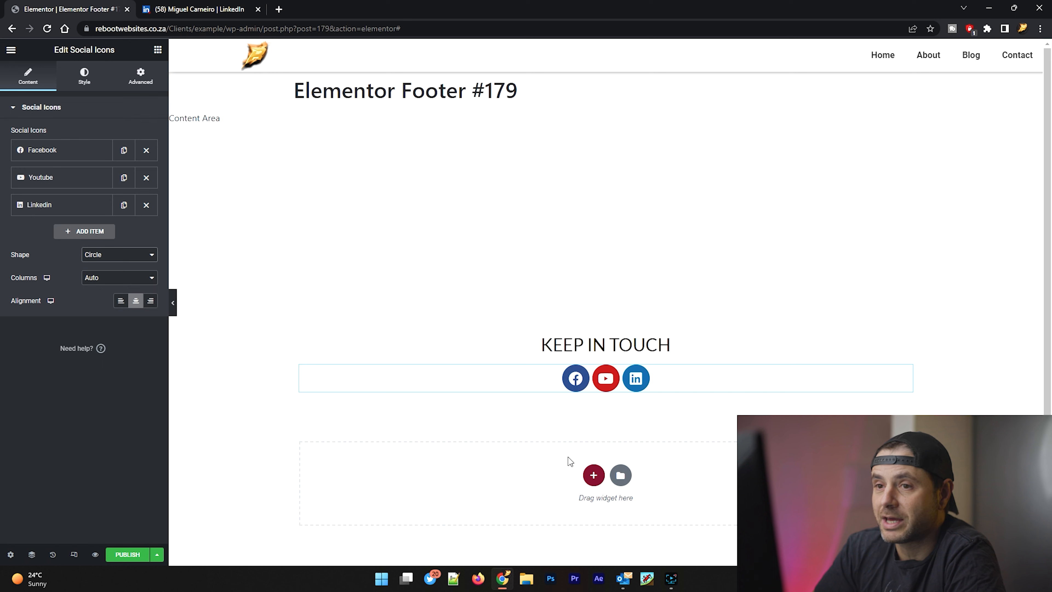
Step: Add a Spacer above the "Keep In Touch" heading, duplicate it and move the copy below the social icons
click(158, 51)
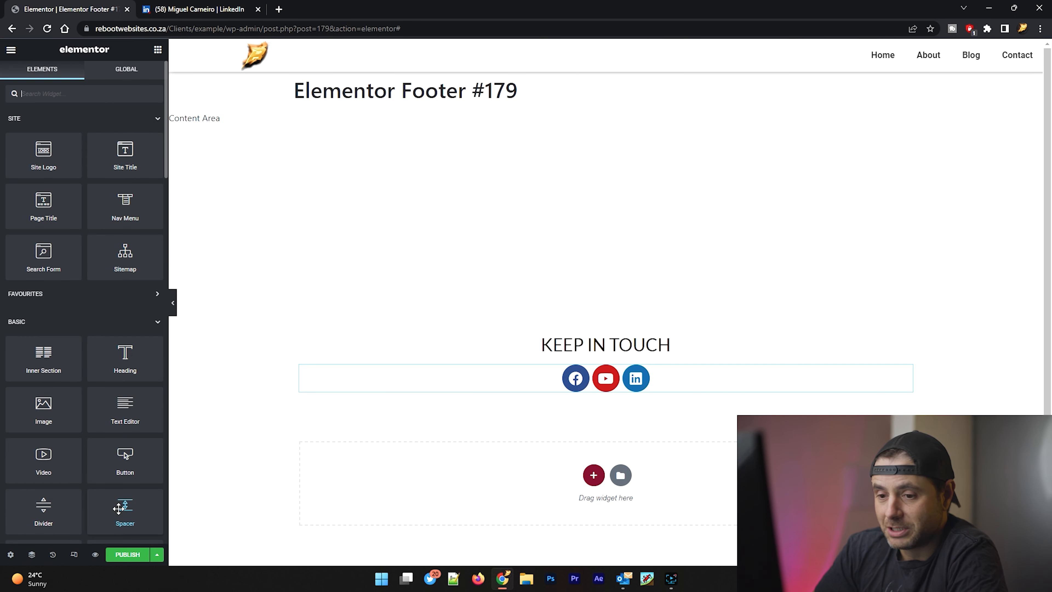
drag(118, 508, 612, 341)
right_click(612, 341)
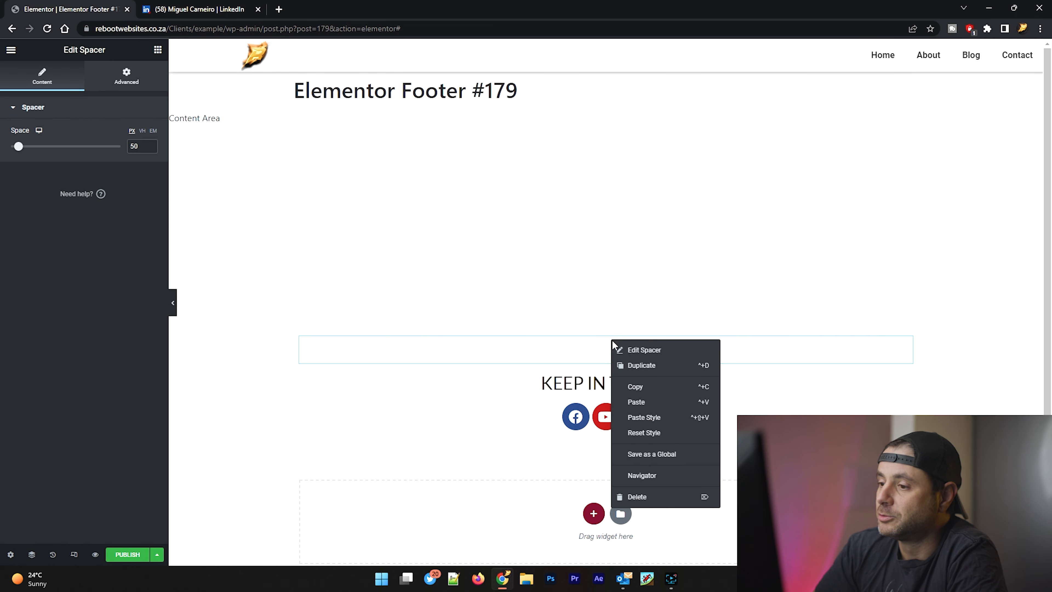
click(631, 366)
drag(903, 343, 611, 438)
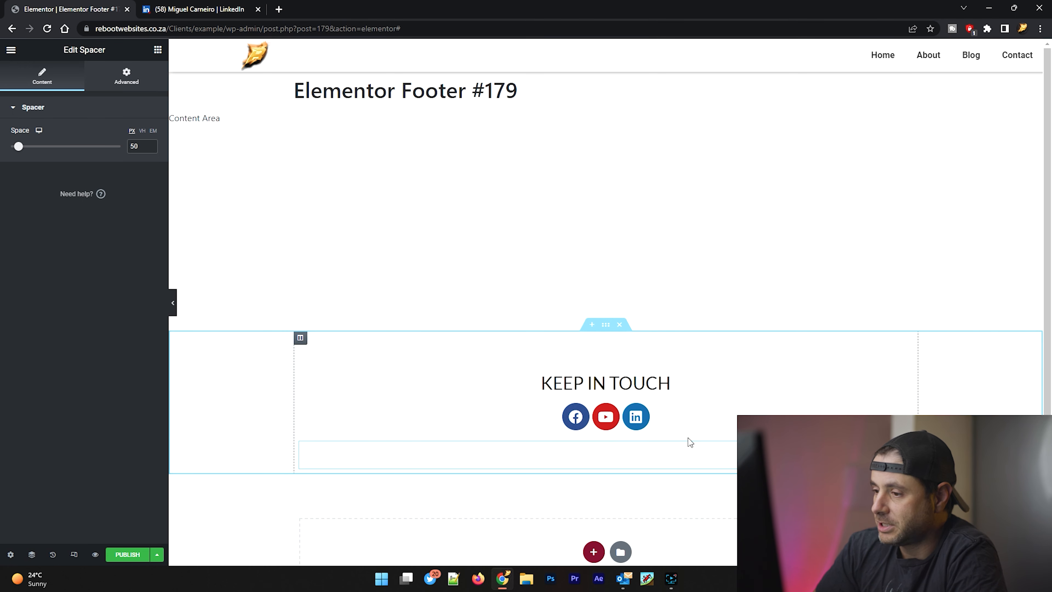
Step: Duplicate the lower spacer, move the copy between the heading and the social icons, and set its space to 20 px
right_click(719, 456)
click(723, 423)
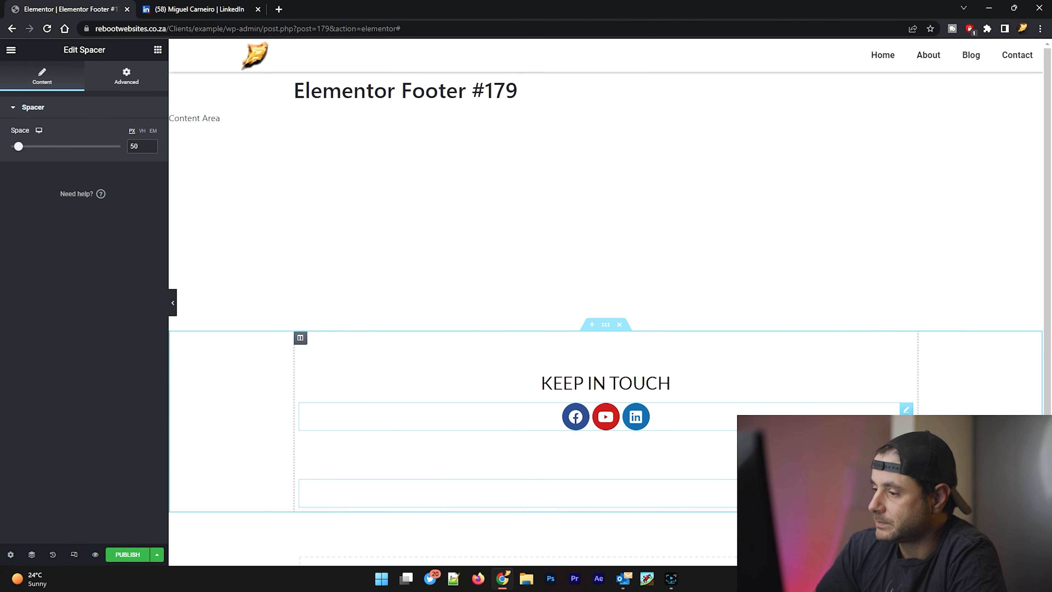
drag(762, 444, 761, 403)
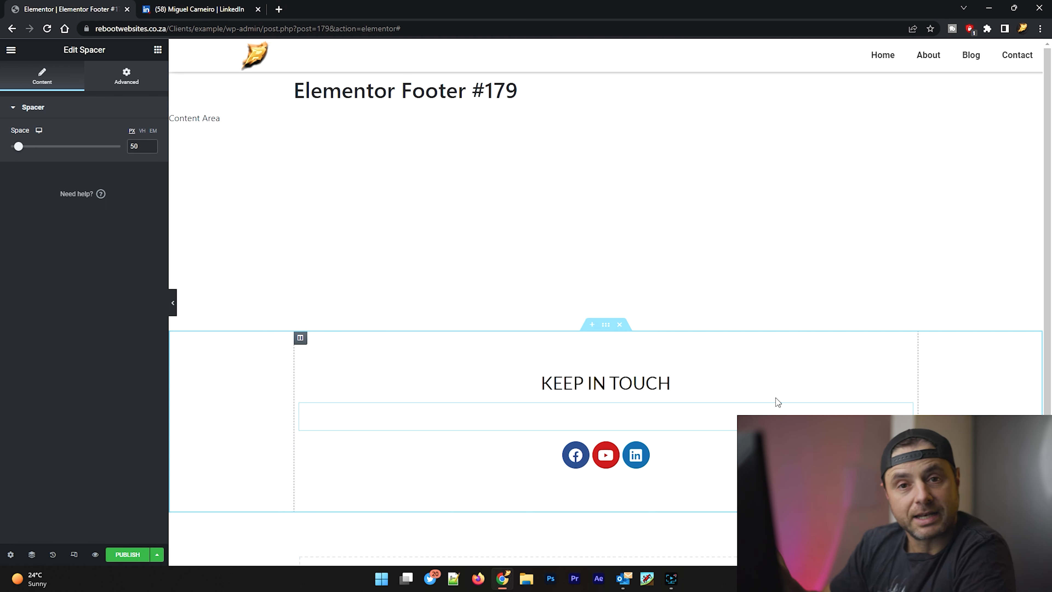
click(579, 413)
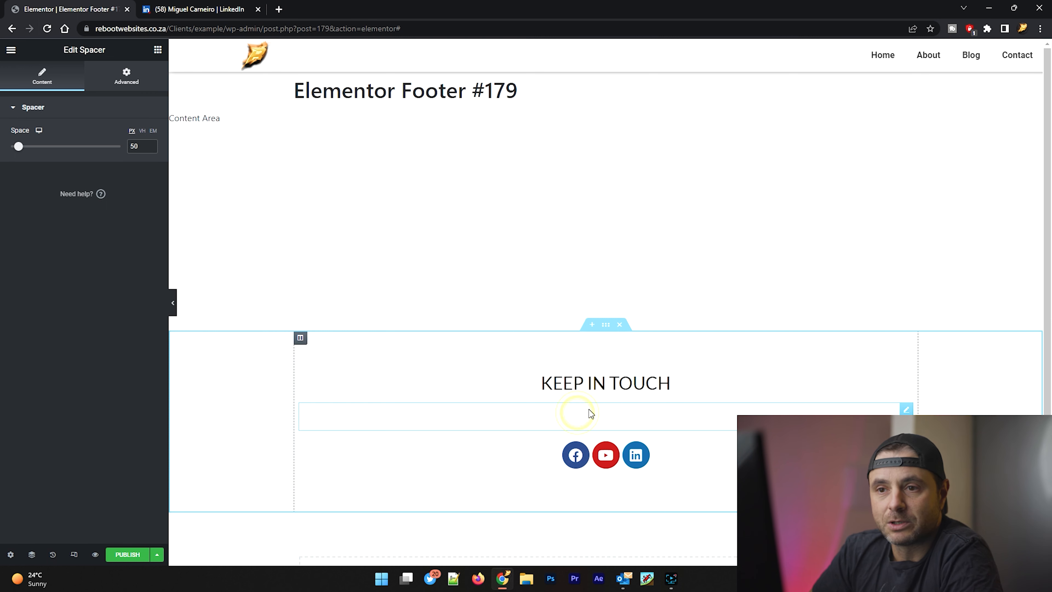
double_click(134, 146)
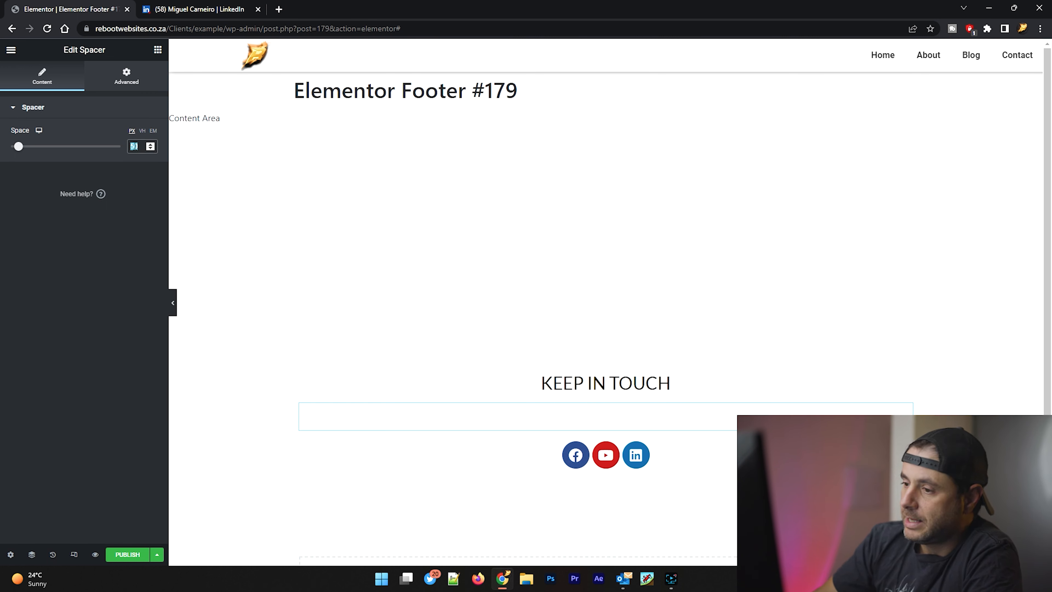
text(20)
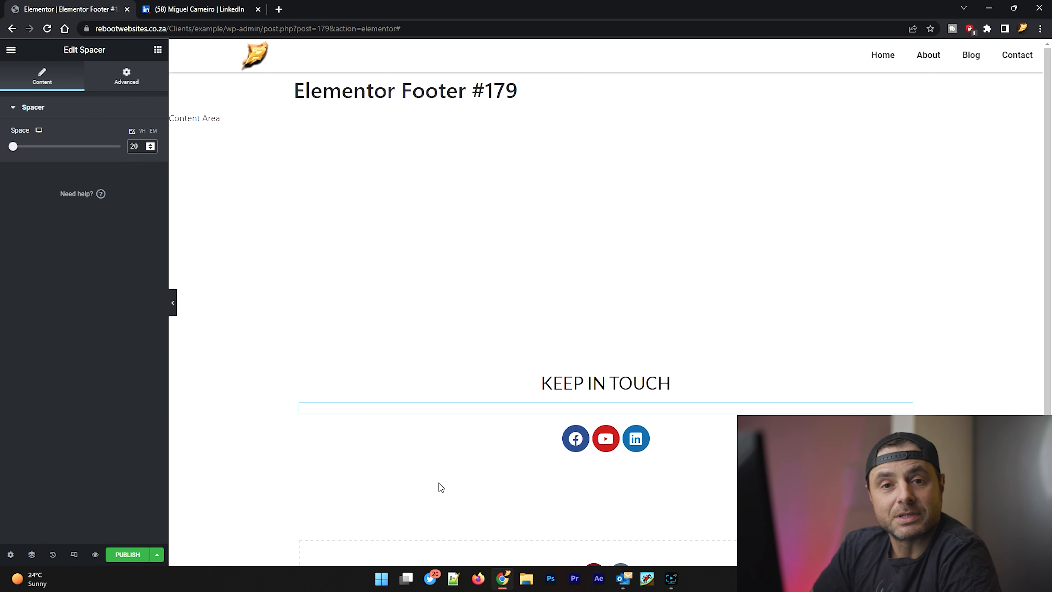
Step: Add a new single-column section below the "Keep In Touch" section
scroll(277, 507, down, 2)
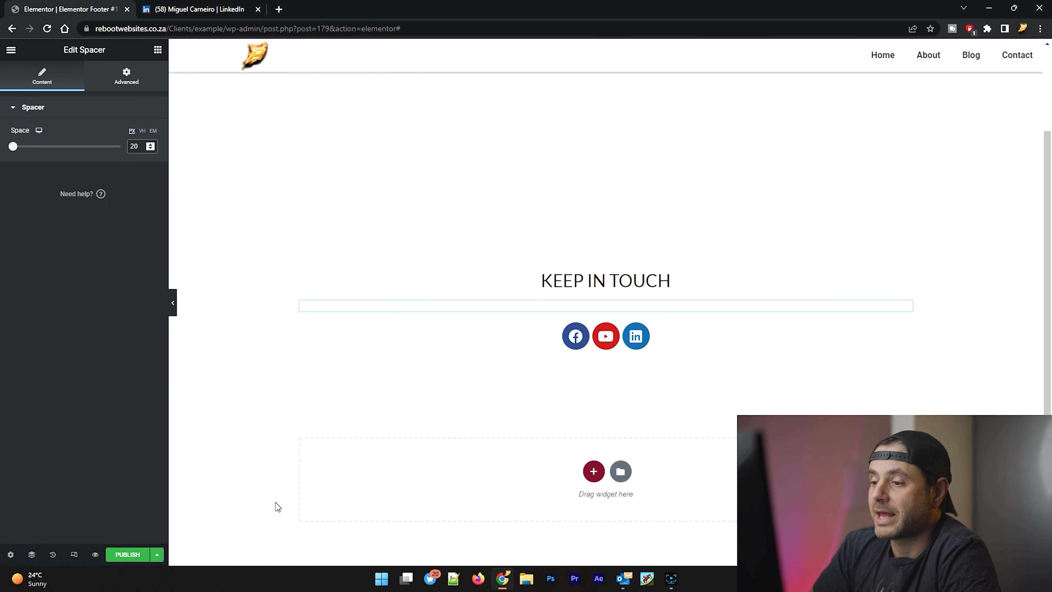
click(593, 471)
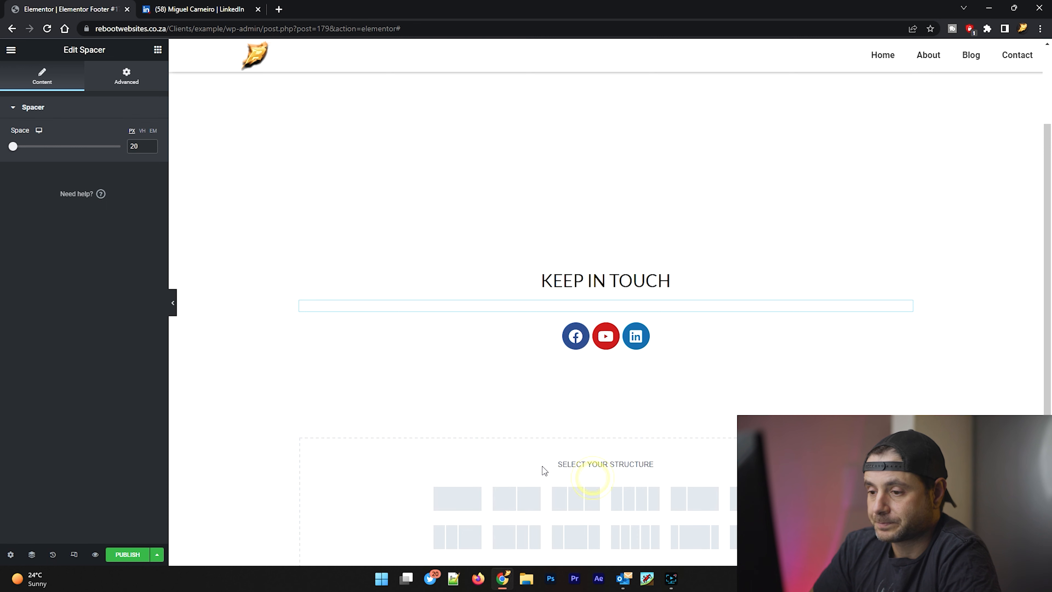
click(457, 497)
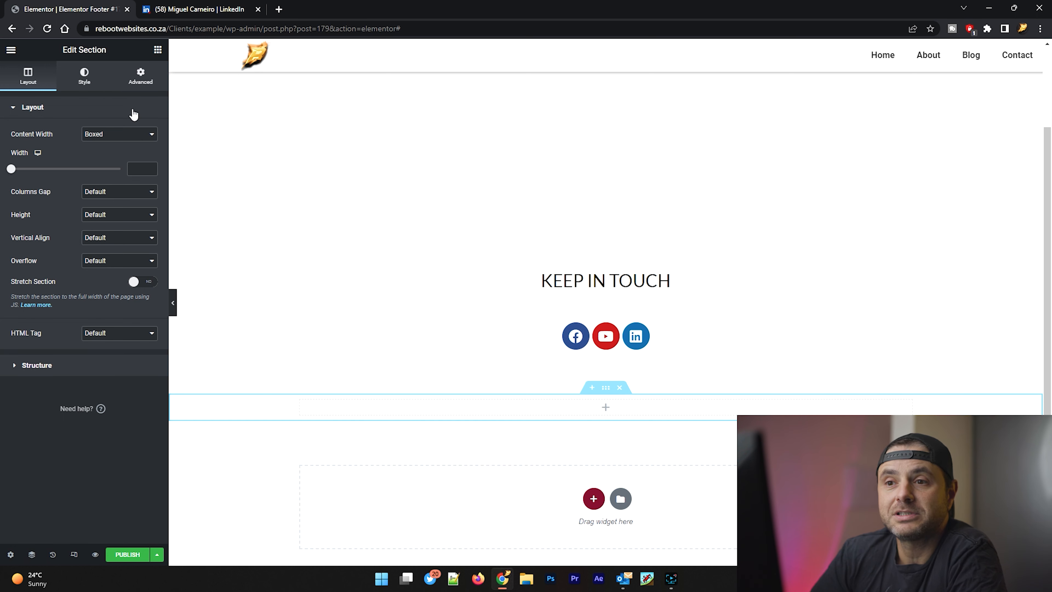
Step: Give the new section a Classic background in dark grey
click(85, 76)
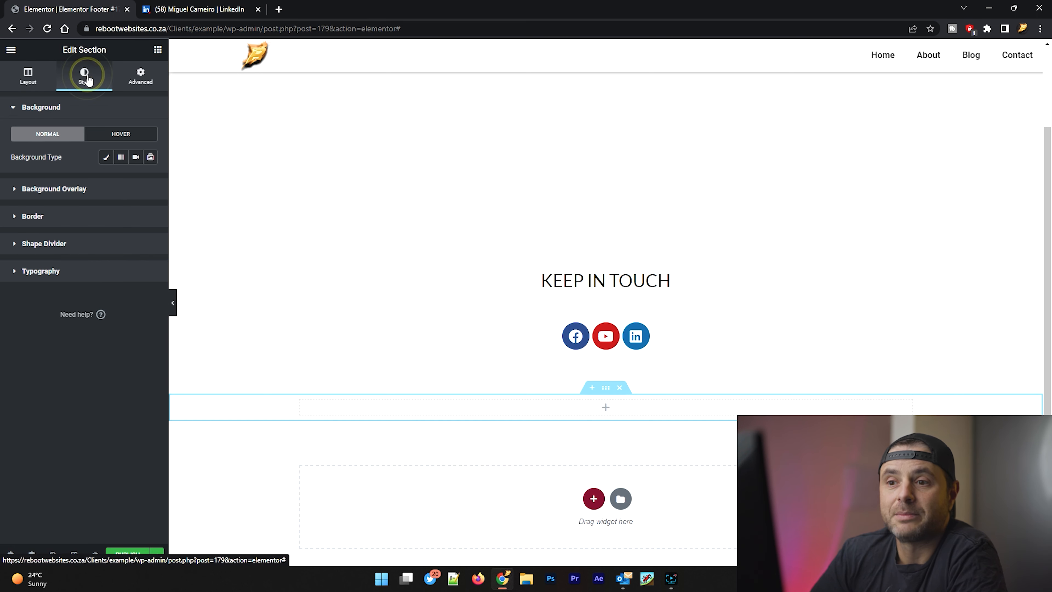
click(106, 157)
click(151, 180)
drag(52, 264, 24, 296)
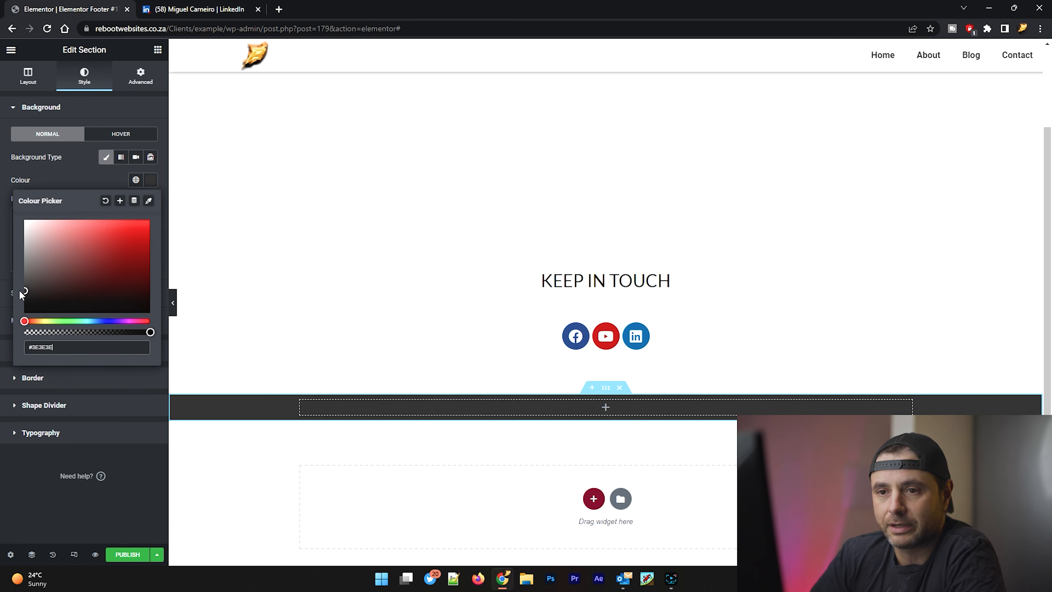
click(55, 179)
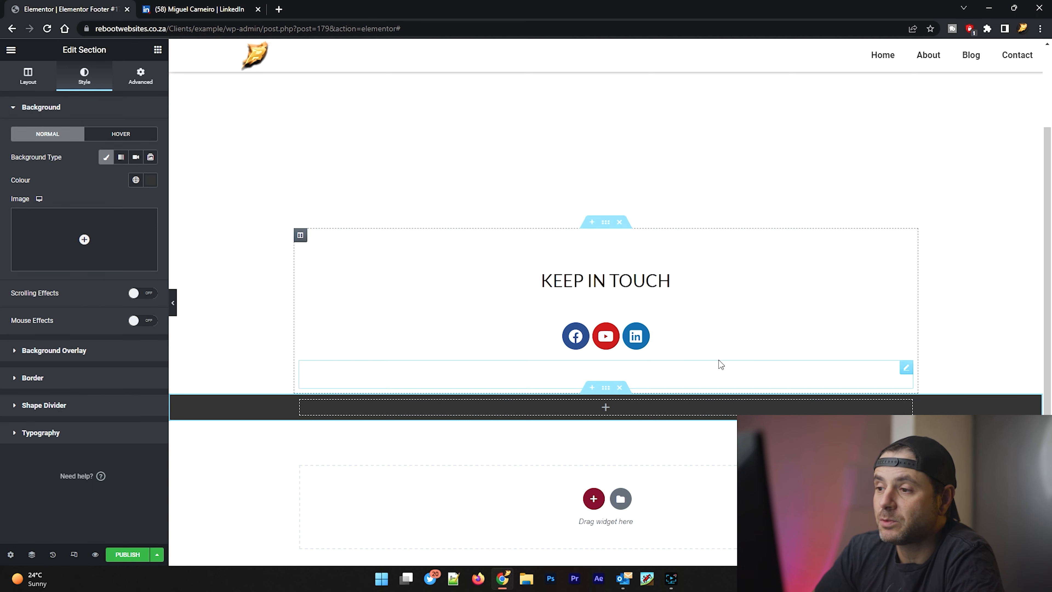
Step: Duplicate the "Keep In Touch" heading, move the copy into the dark section and set its text colour to white (#FFFFFF)
right_click(634, 282)
click(657, 308)
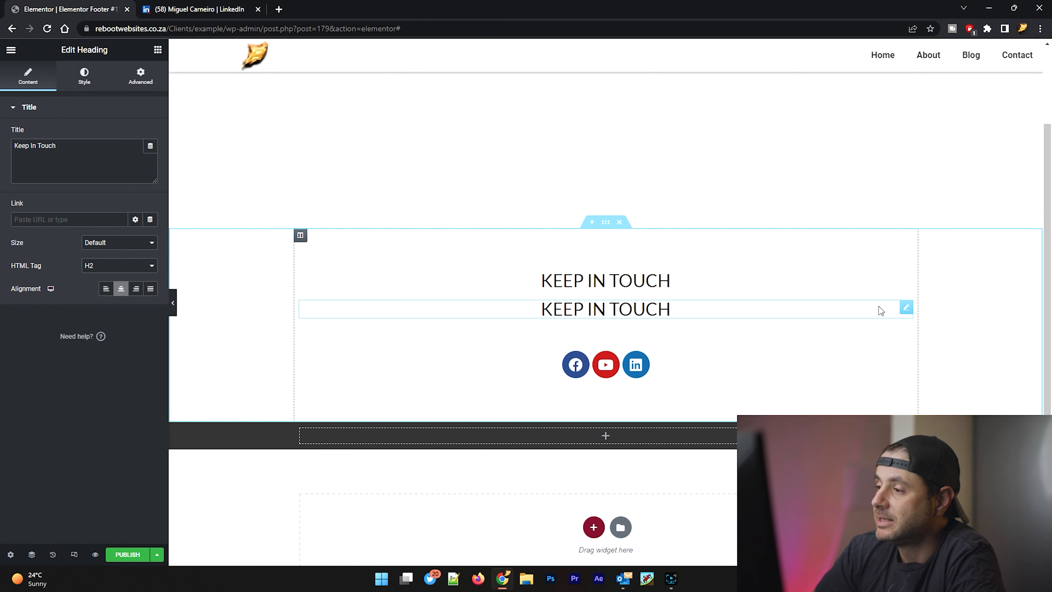
drag(906, 309, 612, 420)
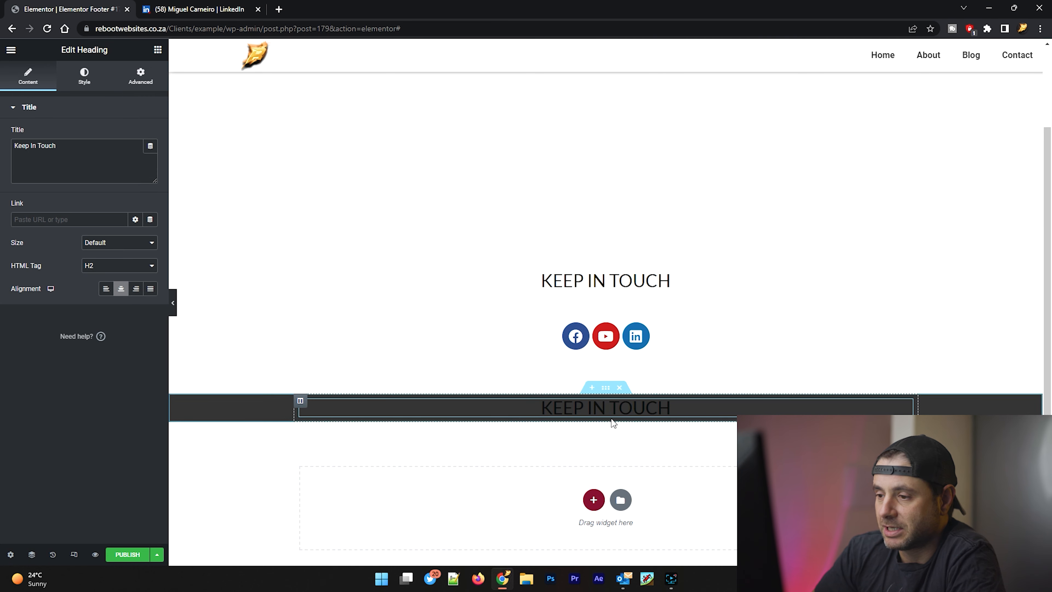
click(82, 76)
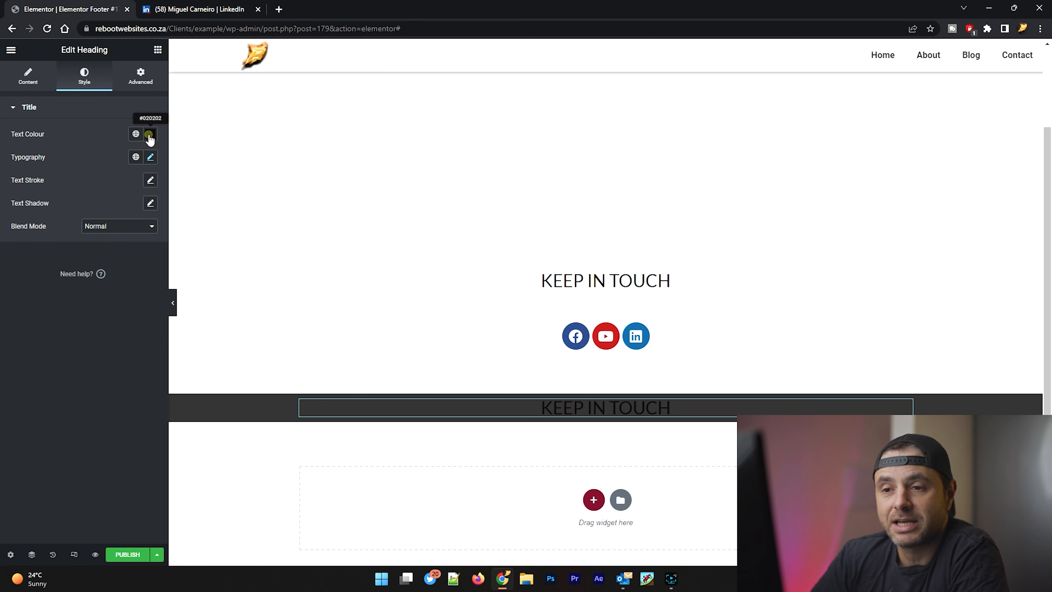
click(150, 134)
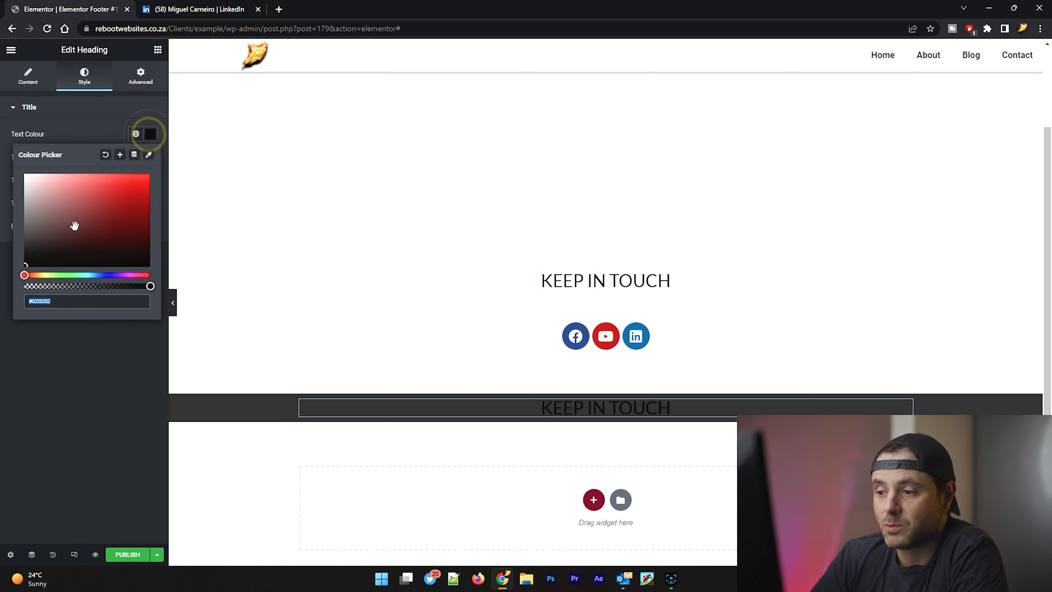
click(68, 129)
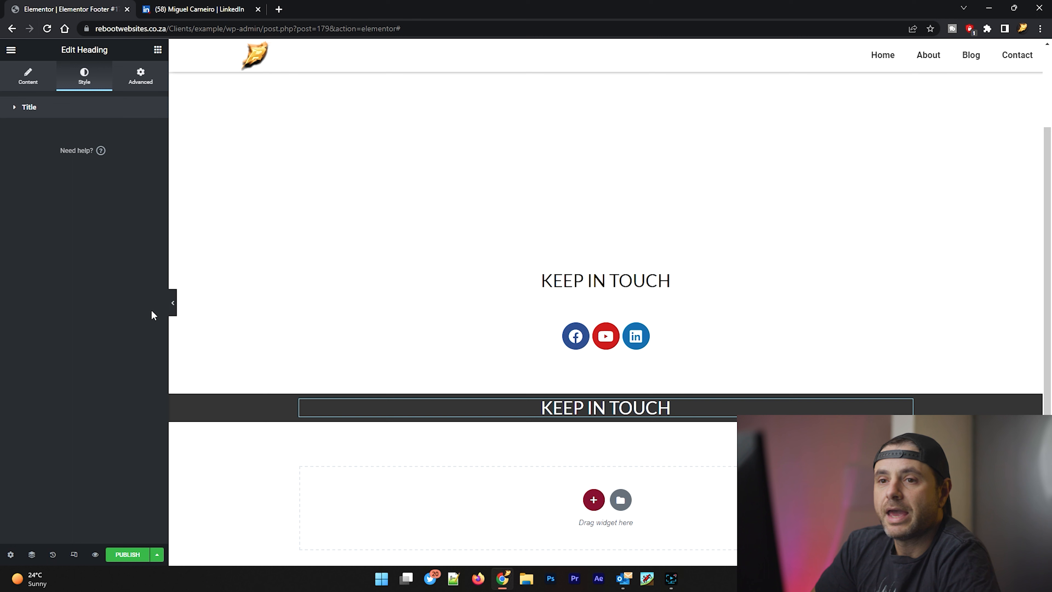
Step: Replace the title of the heading in the dark section with "©2022 My Example Website"
click(29, 77)
triple_click(64, 147)
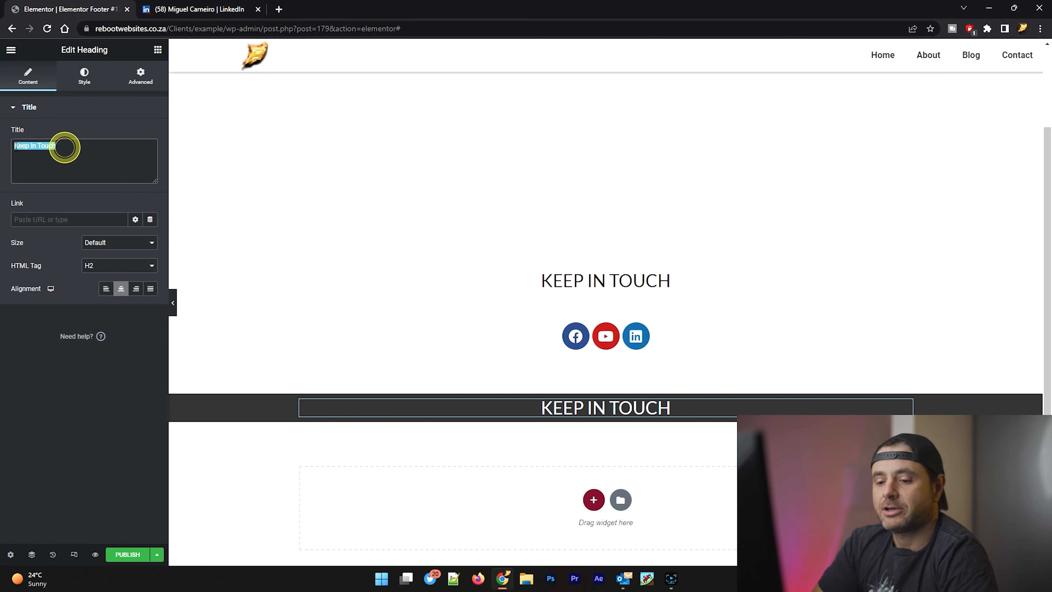
text(©)
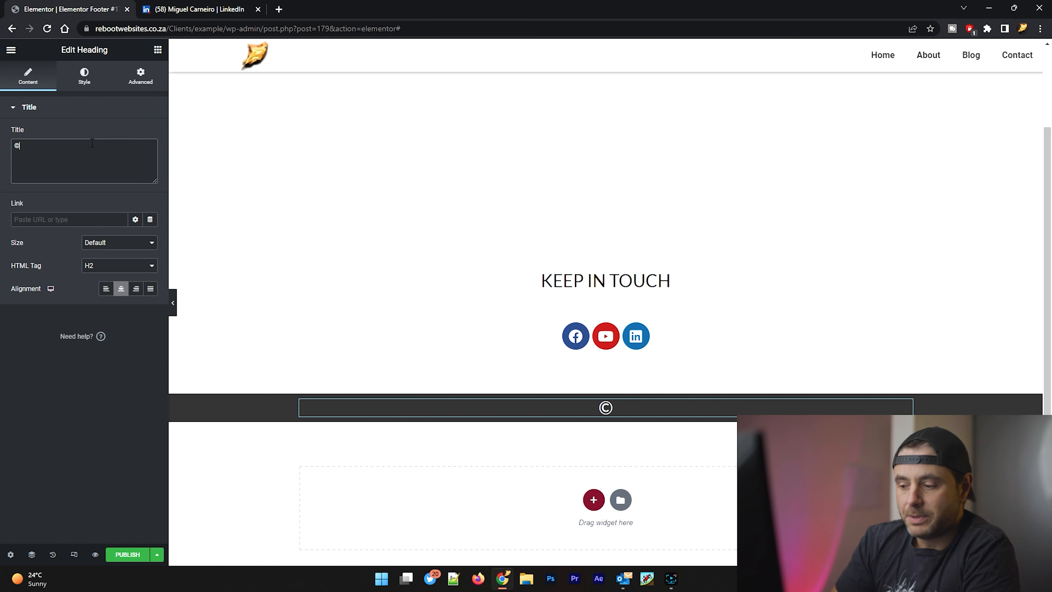
text(2022 My Example Website)
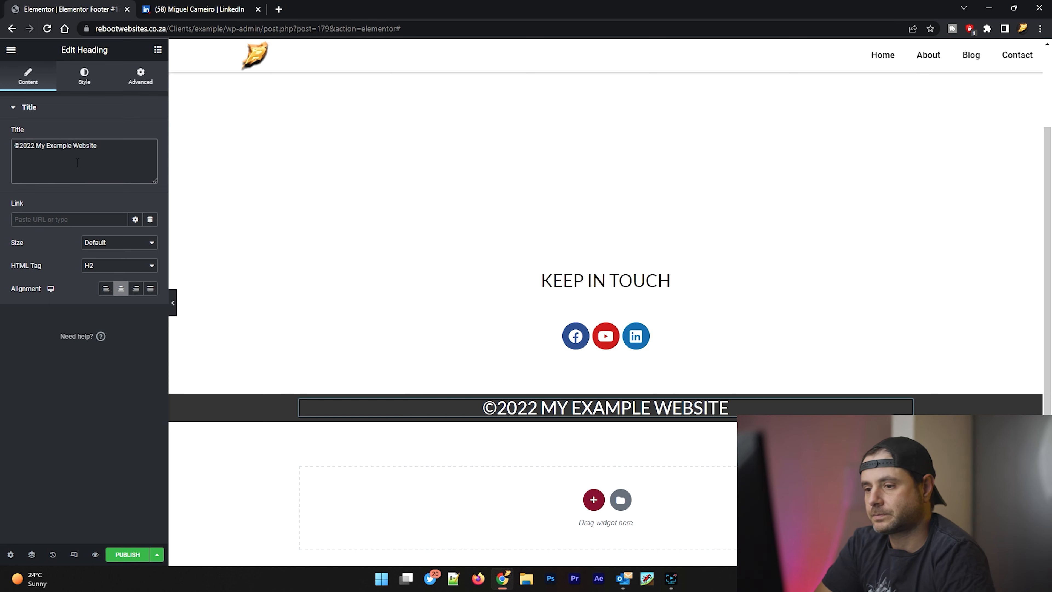
Step: Set the font size of the copyright heading to 22 px
click(83, 73)
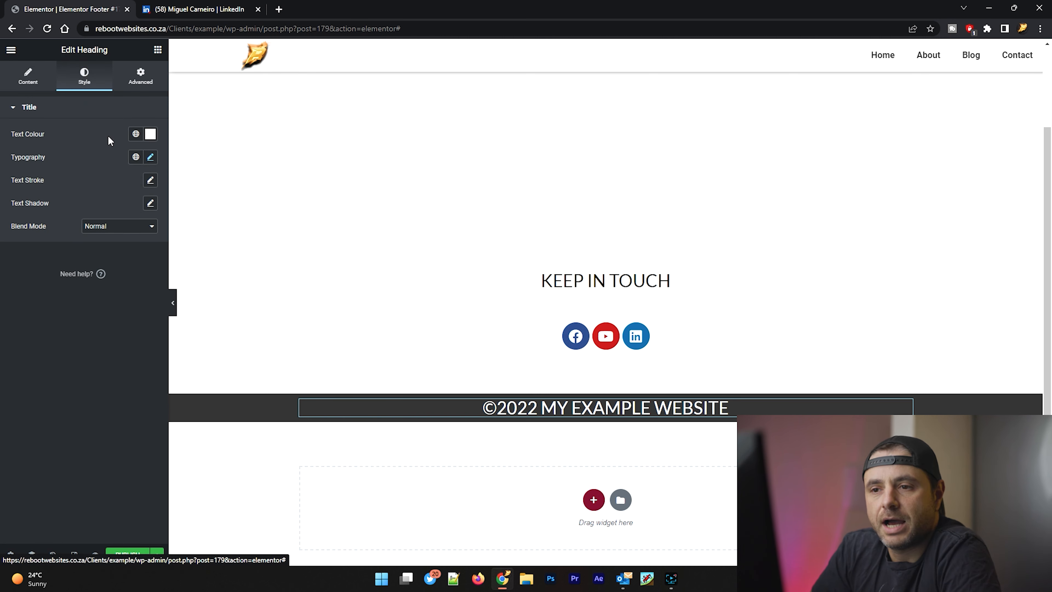
click(151, 159)
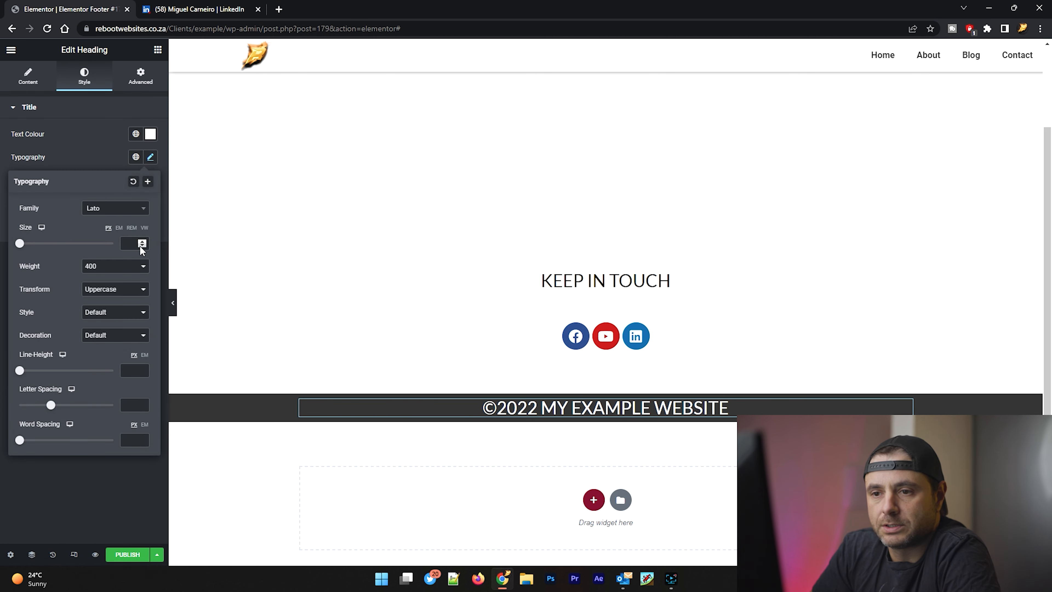
click(132, 243)
text(22)
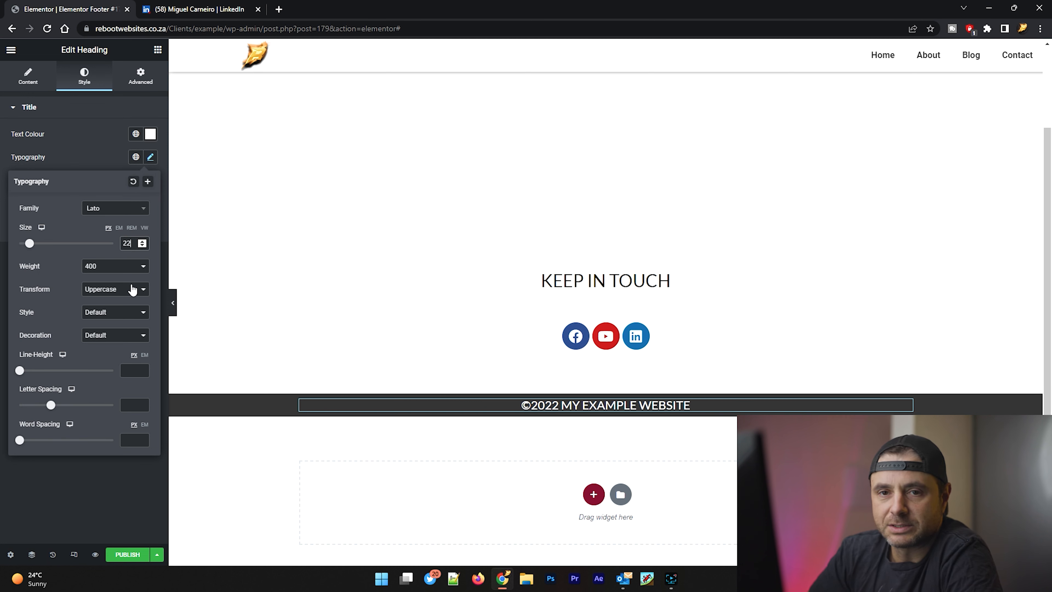
click(110, 148)
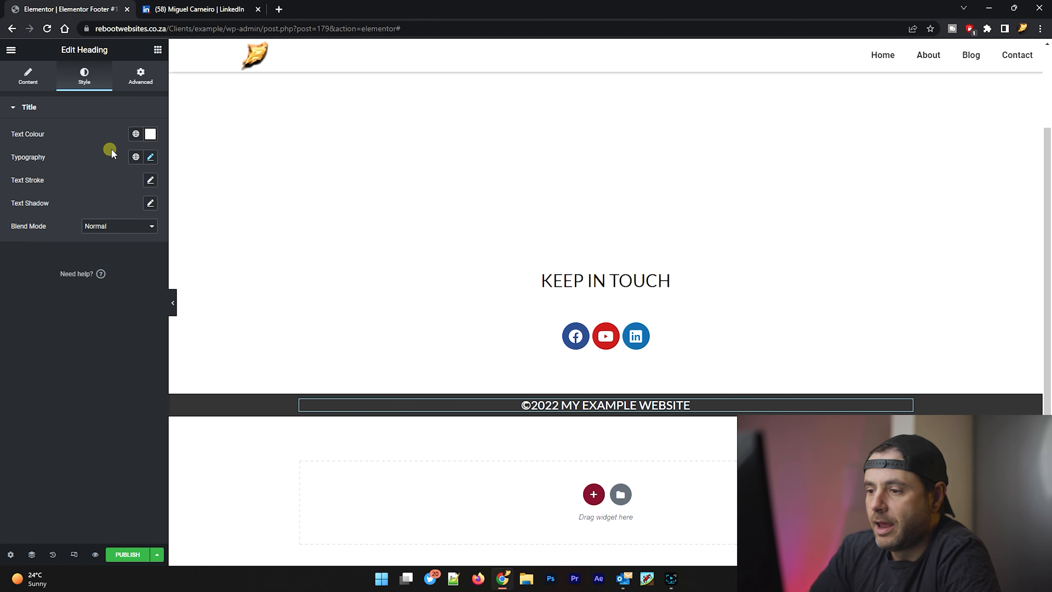
click(422, 527)
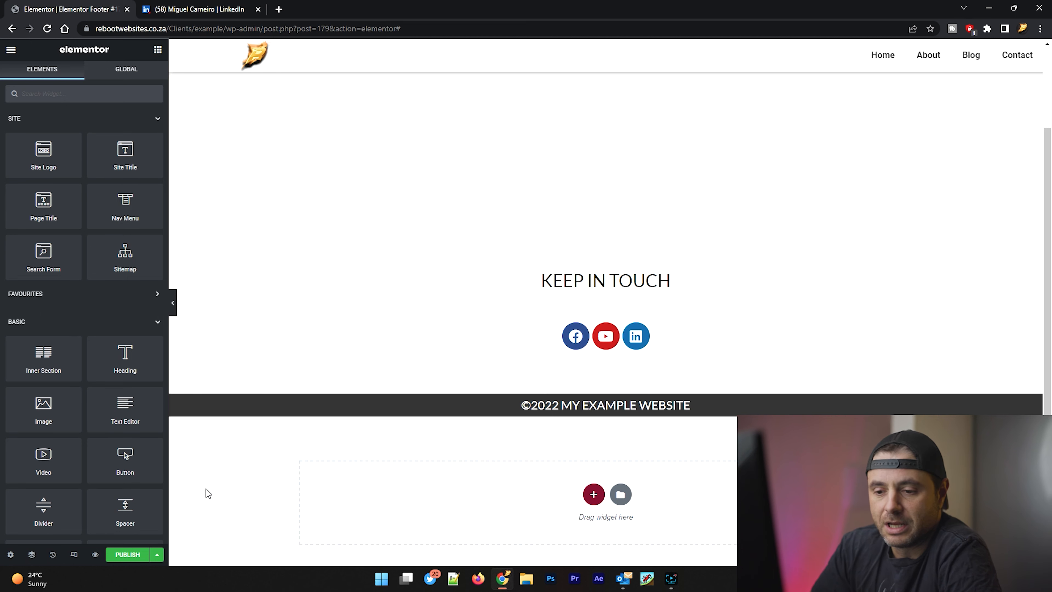
Step: Publish the footer template with a display condition that includes the Entire Site
click(128, 554)
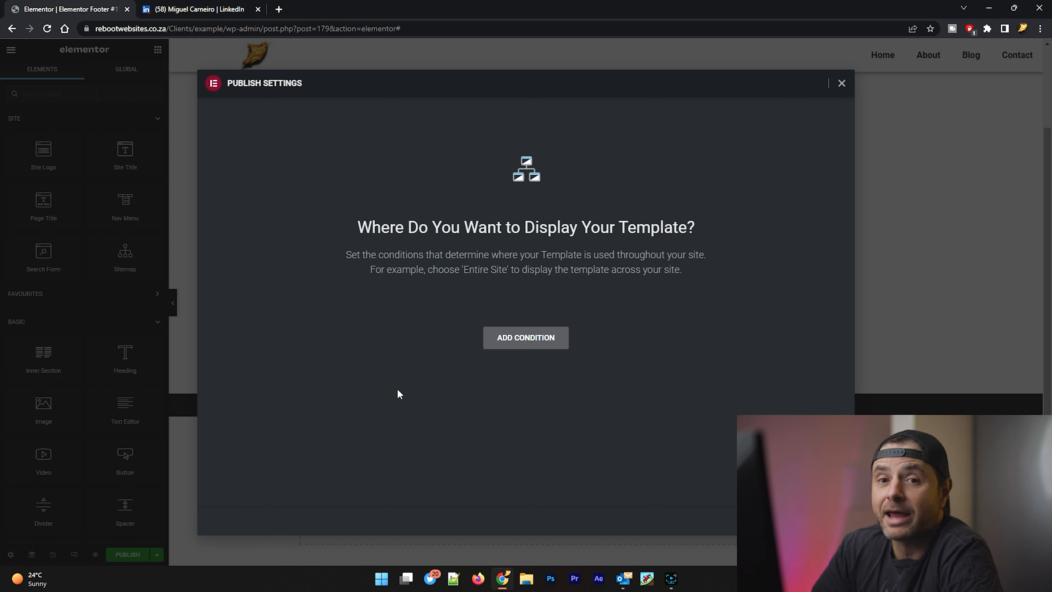
click(535, 350)
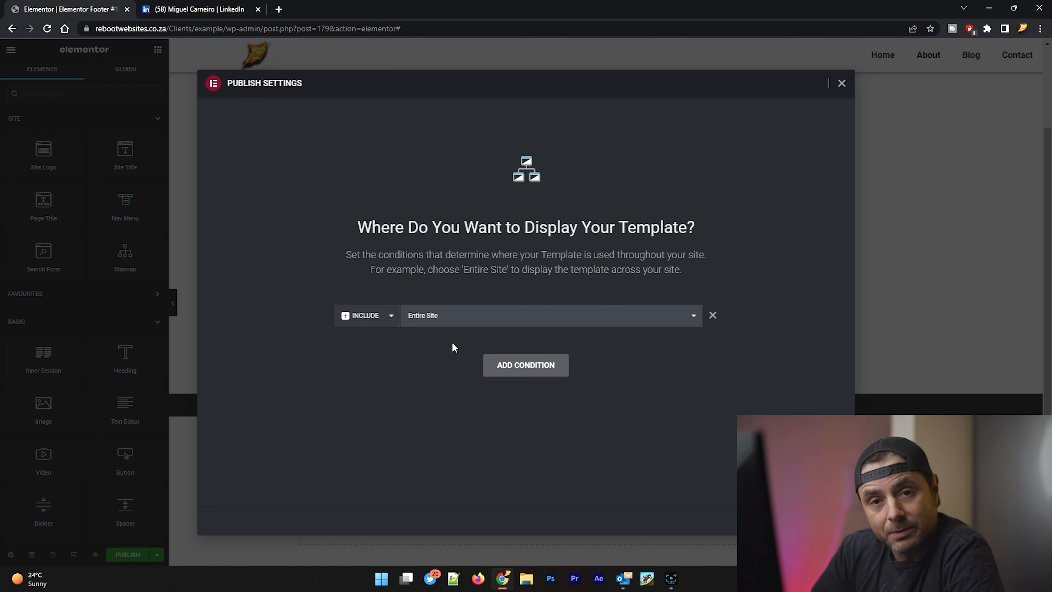
click(819, 521)
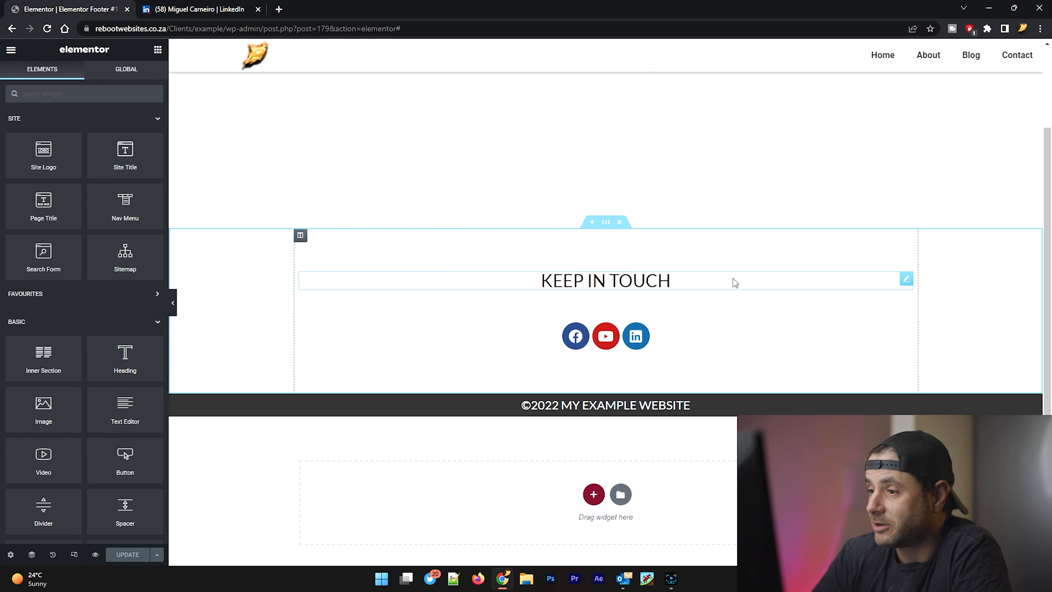
Step: Set the entrance animation of the "Keep In Touch" heading to Fade In Left
click(905, 281)
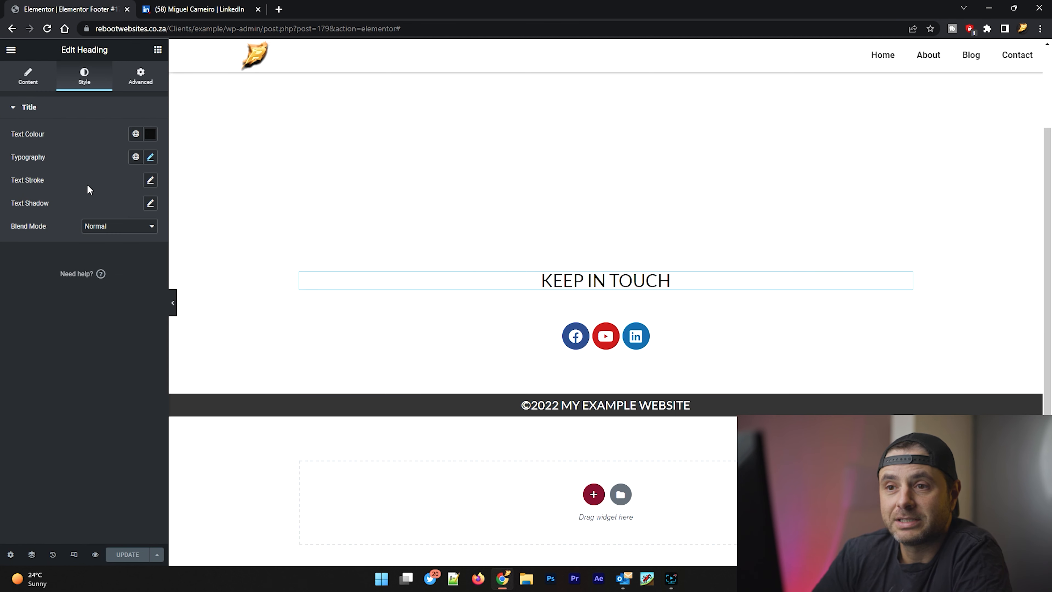
click(137, 79)
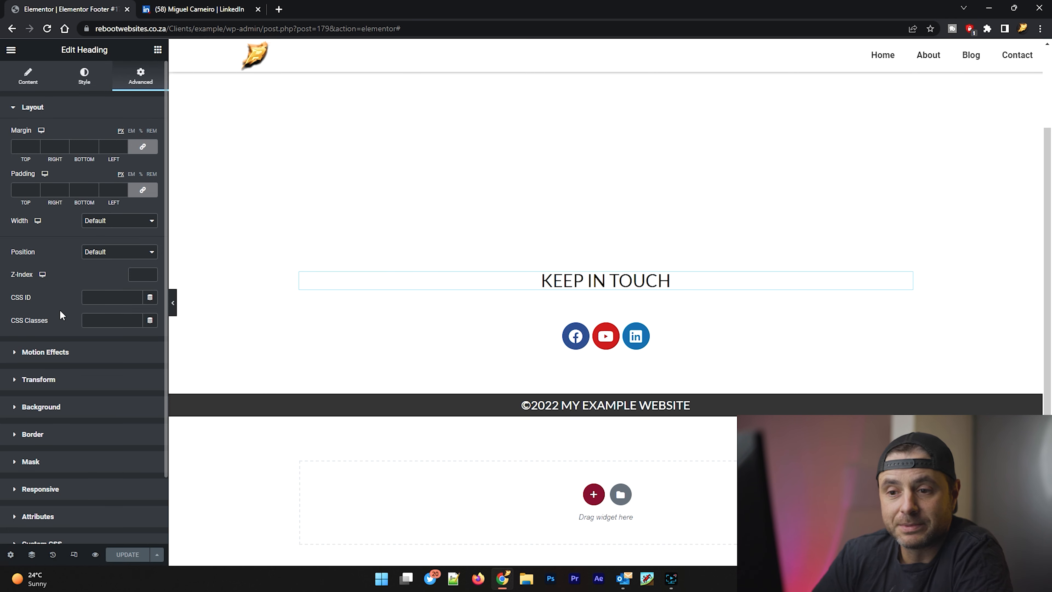
click(67, 353)
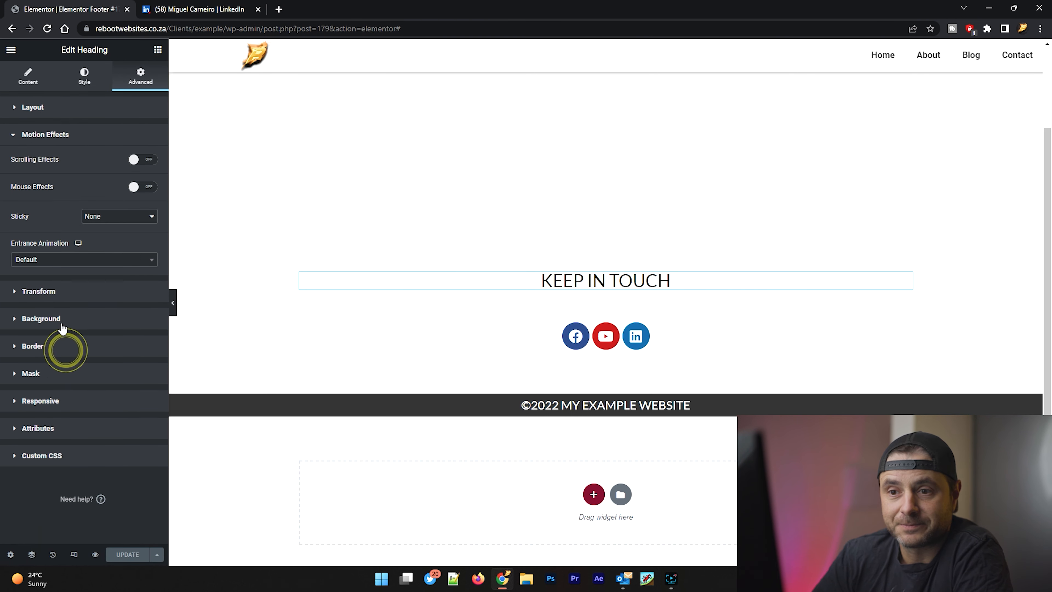
click(40, 261)
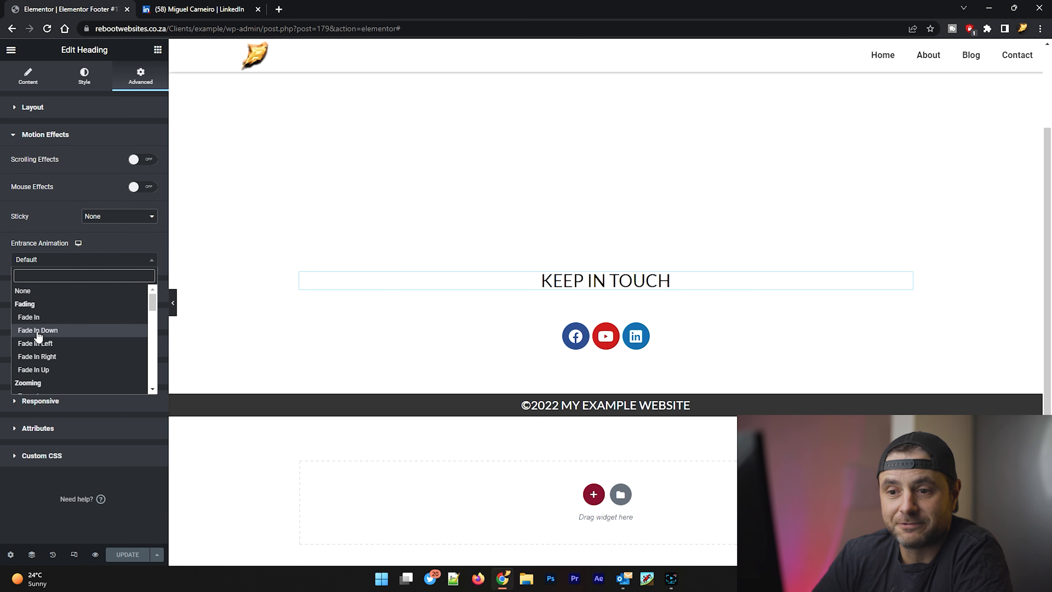
click(37, 343)
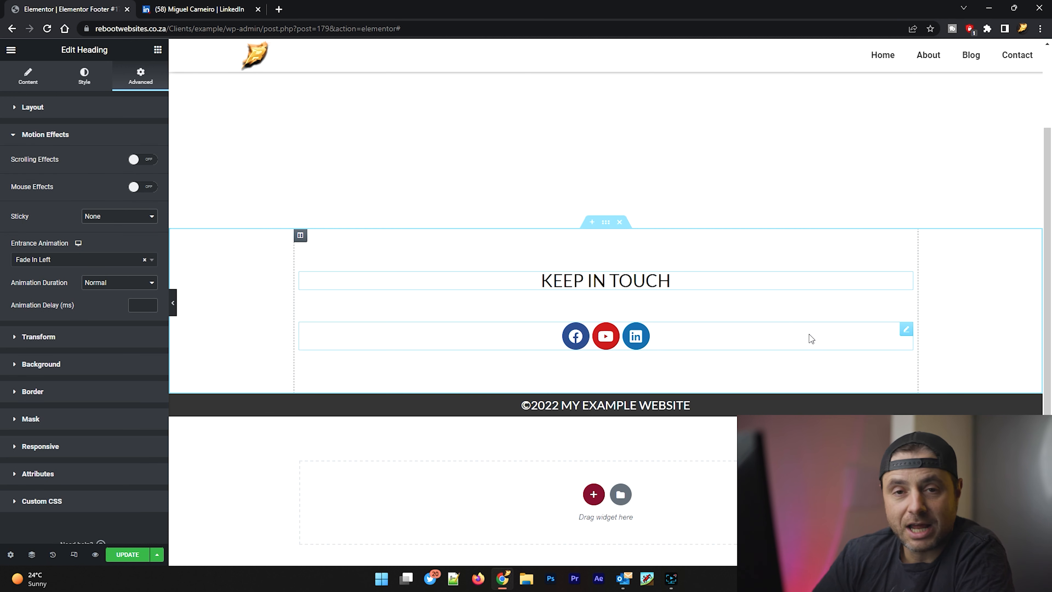
Step: Set the entrance animation of the social icons to Zoom In and update the published footer template
click(811, 339)
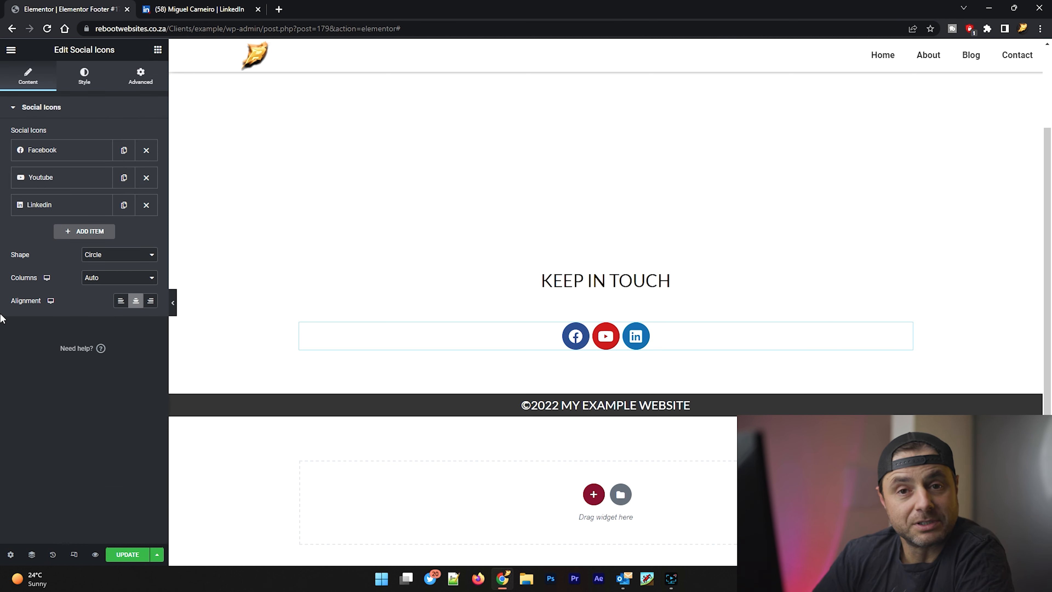
click(140, 73)
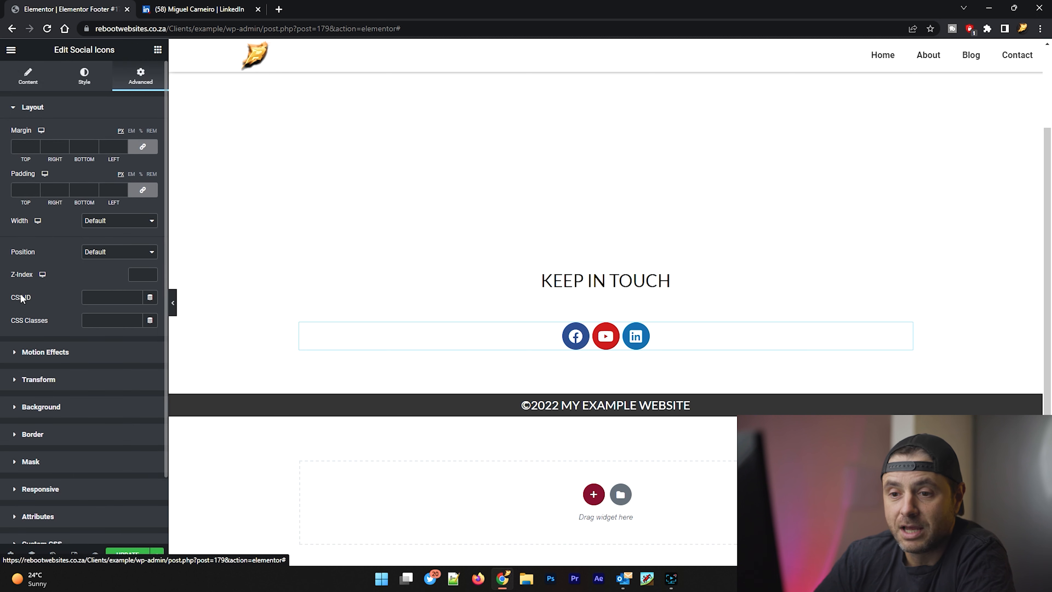
click(35, 348)
click(73, 259)
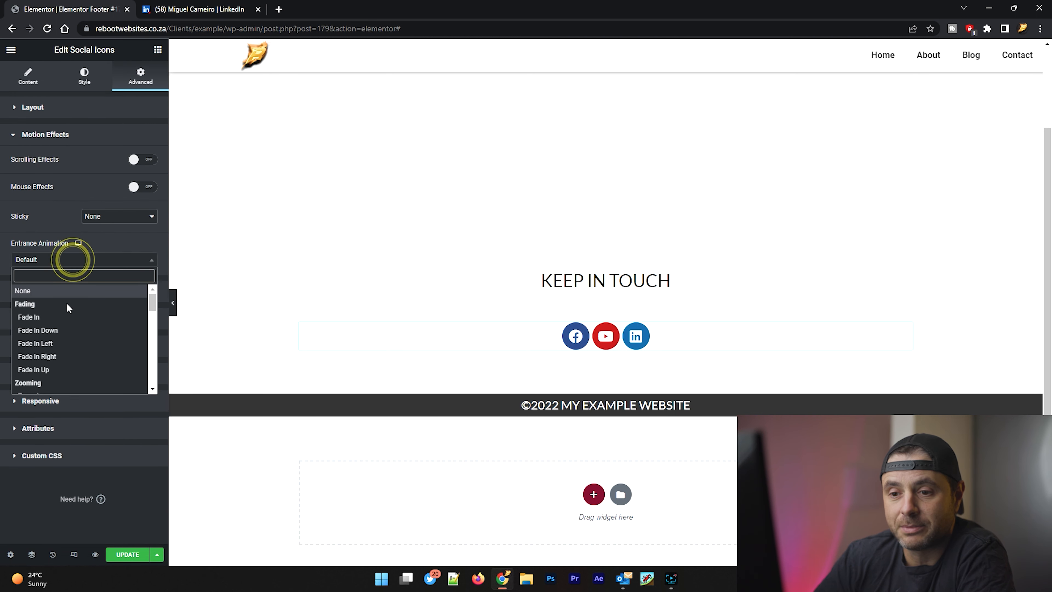
scroll(68, 323, down, 3)
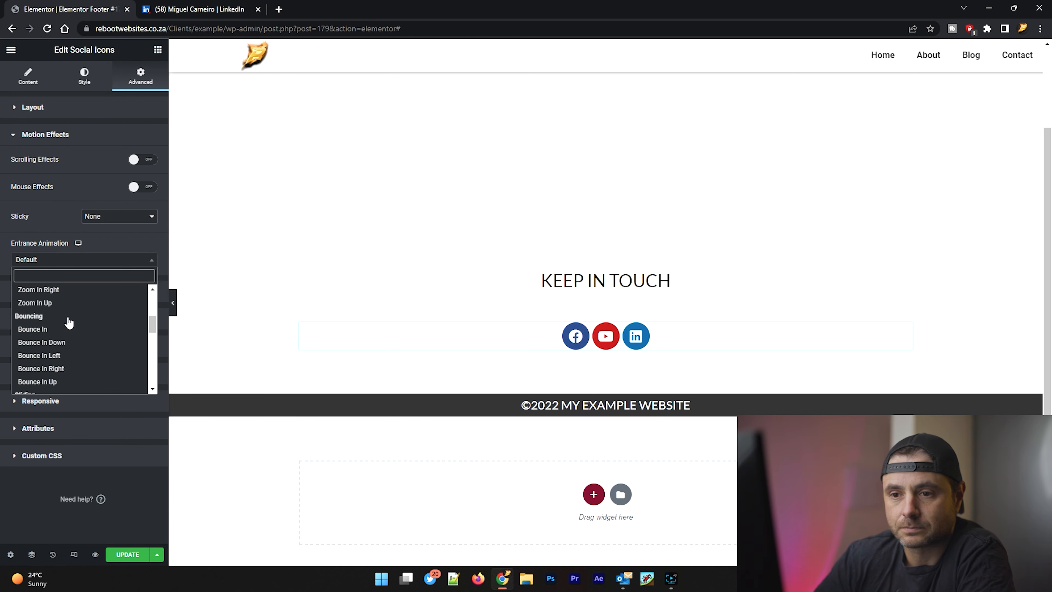
click(150, 289)
click(150, 289)
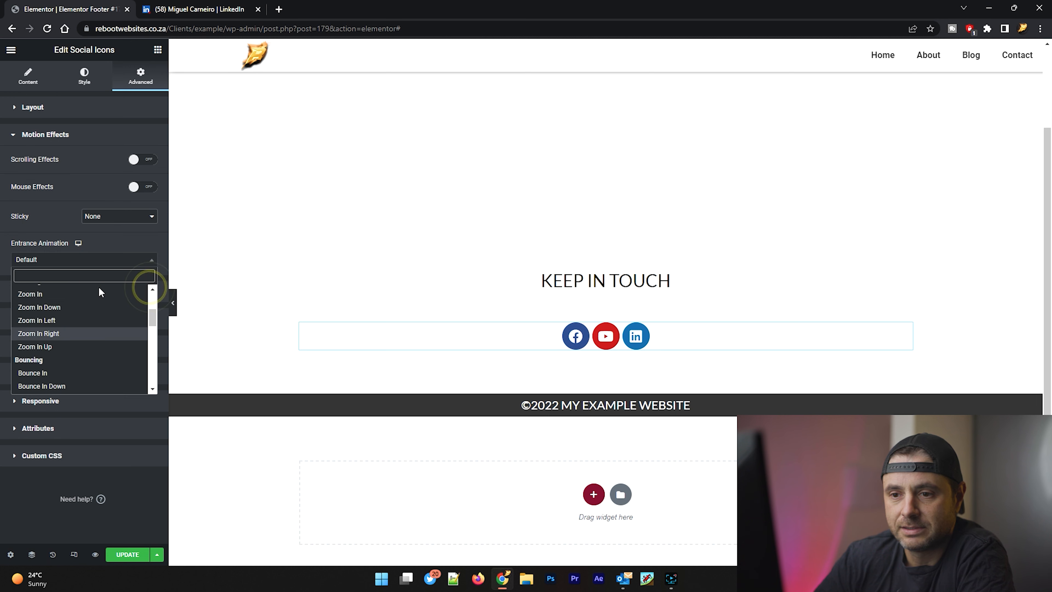
click(76, 295)
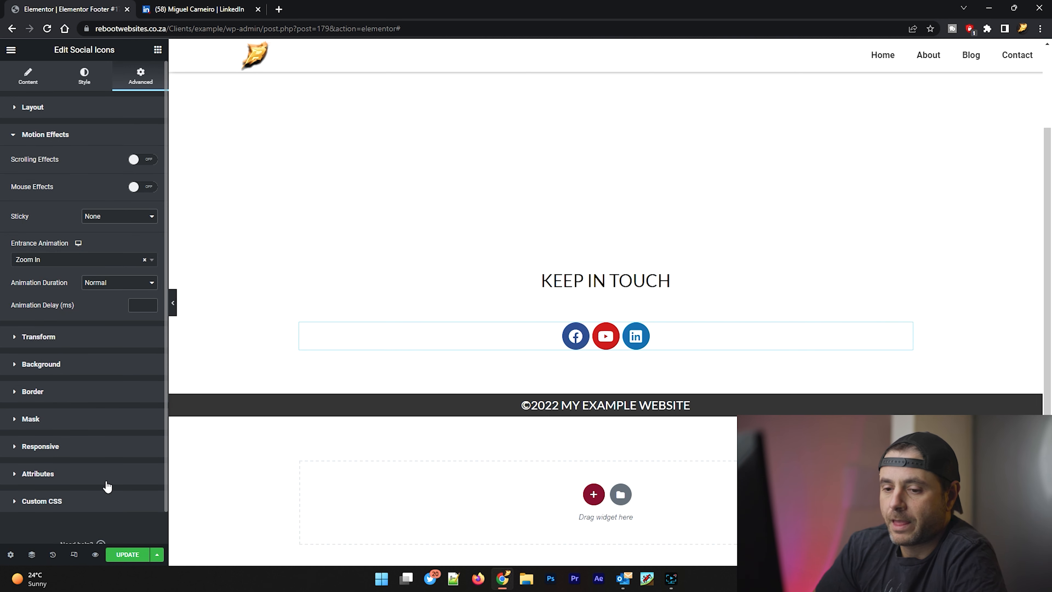
click(127, 555)
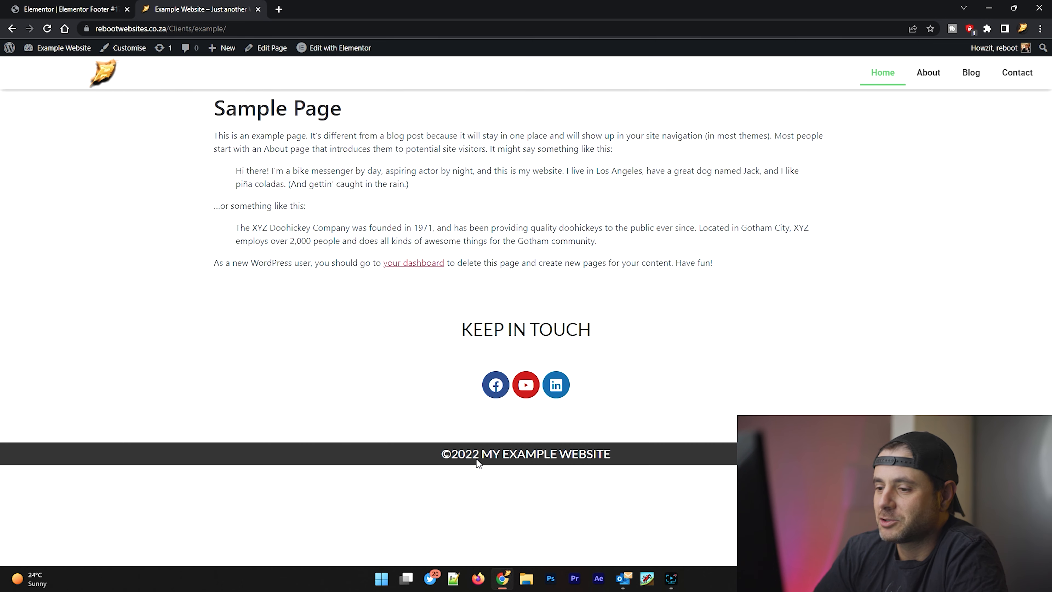
Step: Open the About page of the live example website to check the footer there
click(927, 75)
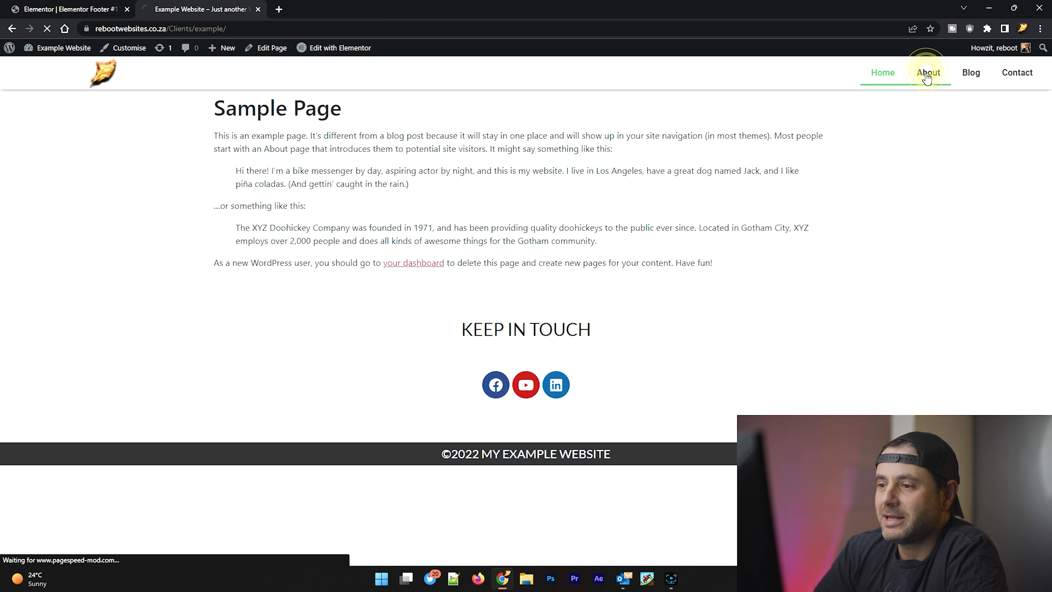